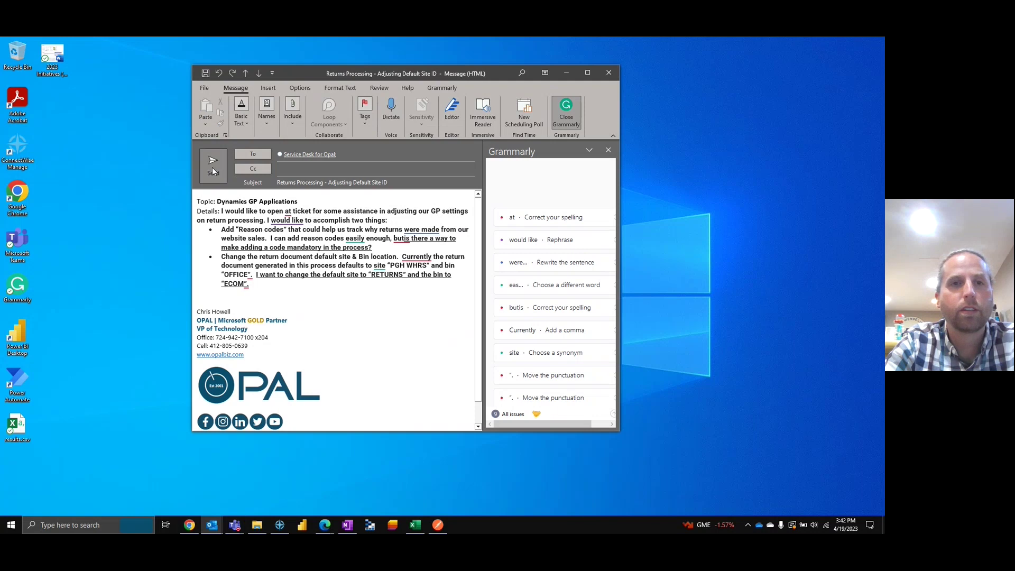
- Send the Returns Processing email to the service desk and open its new ticket's details in a maximized ConnectWise Manage window
{"action": "left_click", "coordinate": [212, 168]}
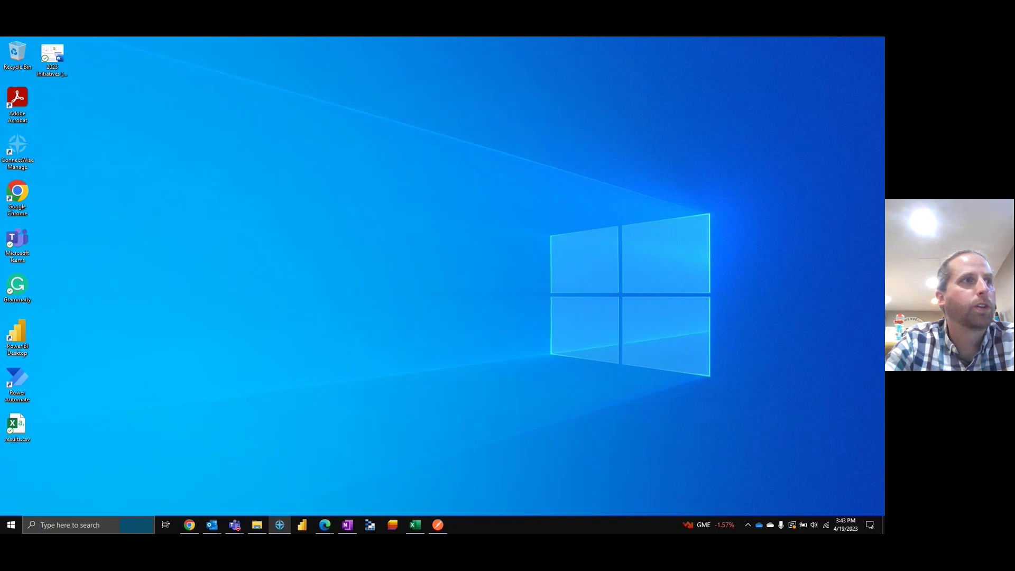
{"action": "left_click_drag", "start_coordinate": [0, 95], "coordinate": [384, 67]}
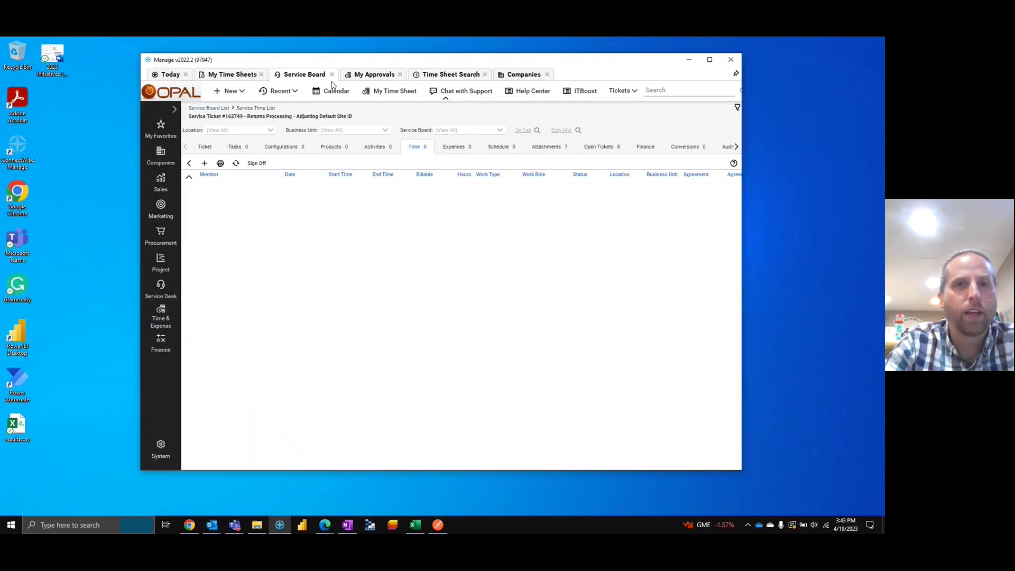
{"action": "left_click", "coordinate": [205, 147]}
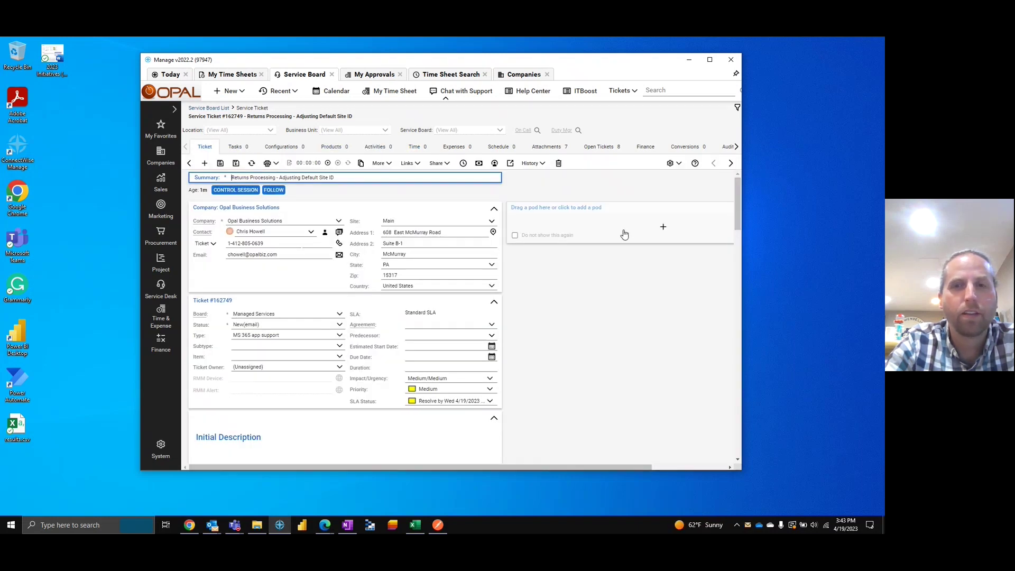
{"action": "left_click", "coordinate": [710, 60]}
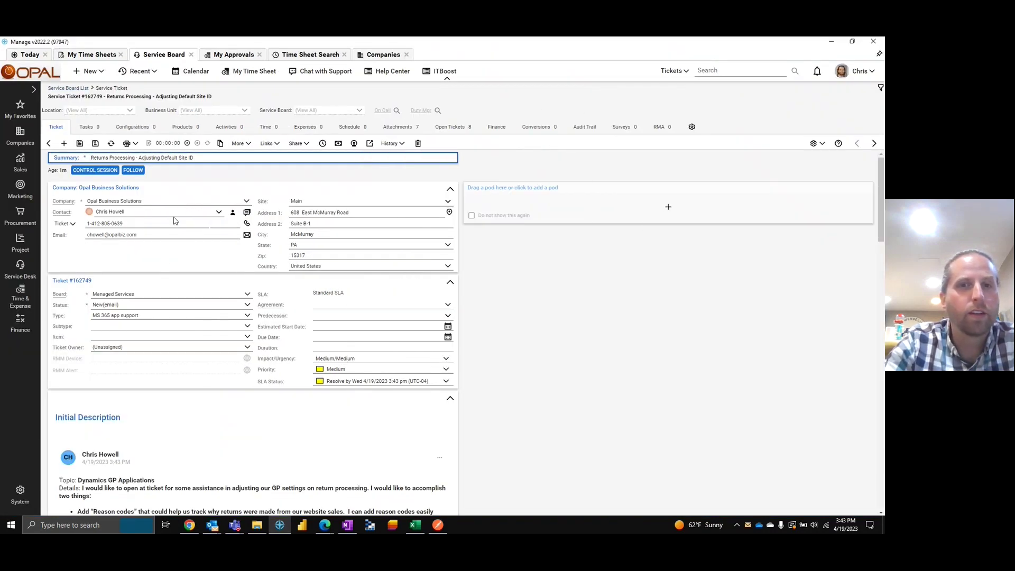
- Move the ticket to the Dynamics Service board and save the record
{"action": "left_click", "coordinate": [247, 295]}
{"action": "left_click", "coordinate": [169, 323]}
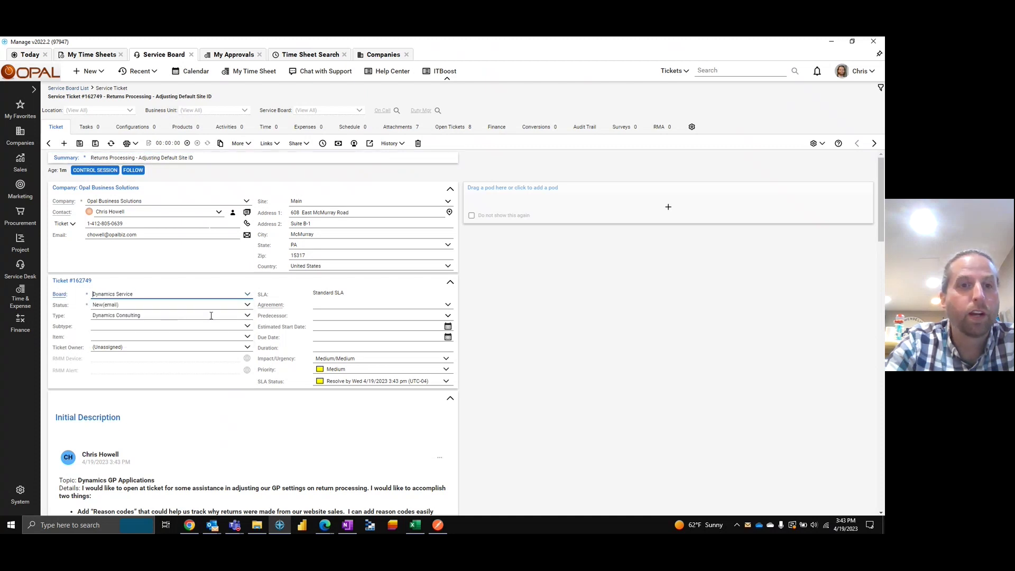
{"action": "left_click", "coordinate": [81, 146]}
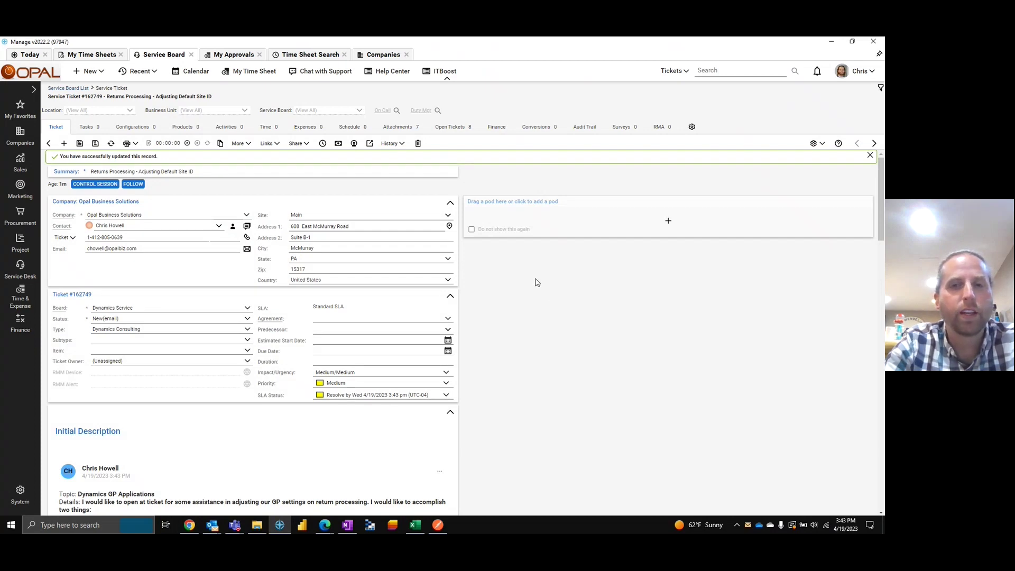
- Review the ticket's initial description and discussion note, and refresh the ticket
{"action": "scroll", "coordinate": [535, 283], "scroll_direction": "down", "scroll_amount": 5}
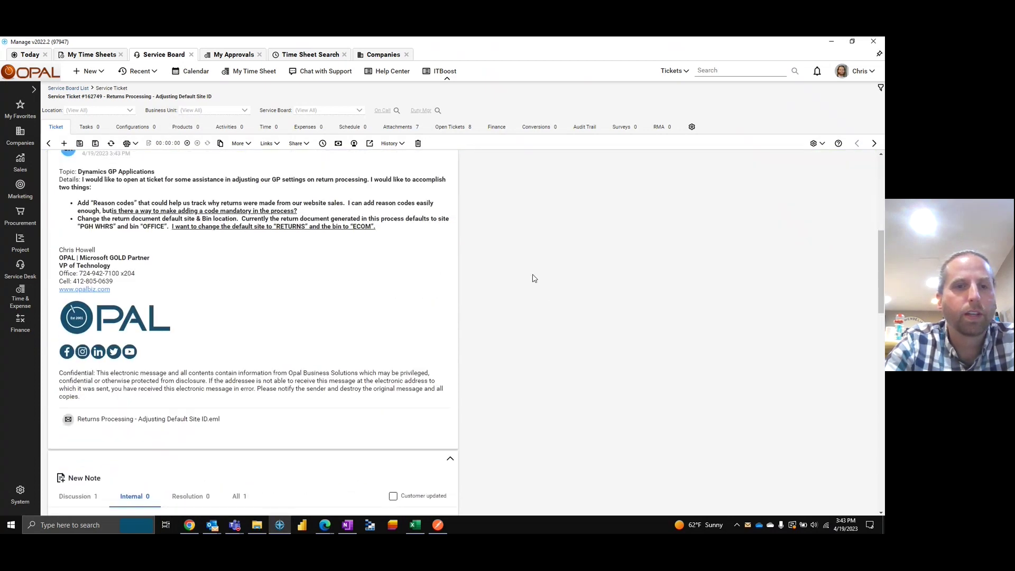
{"action": "scroll", "coordinate": [533, 278], "scroll_direction": "down", "scroll_amount": 4}
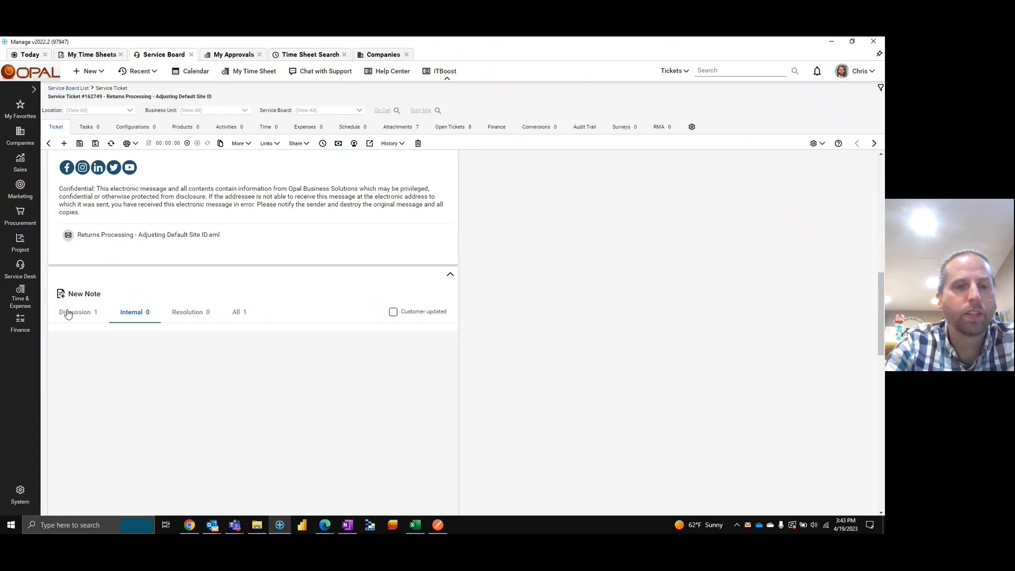
{"action": "left_click", "coordinate": [68, 314]}
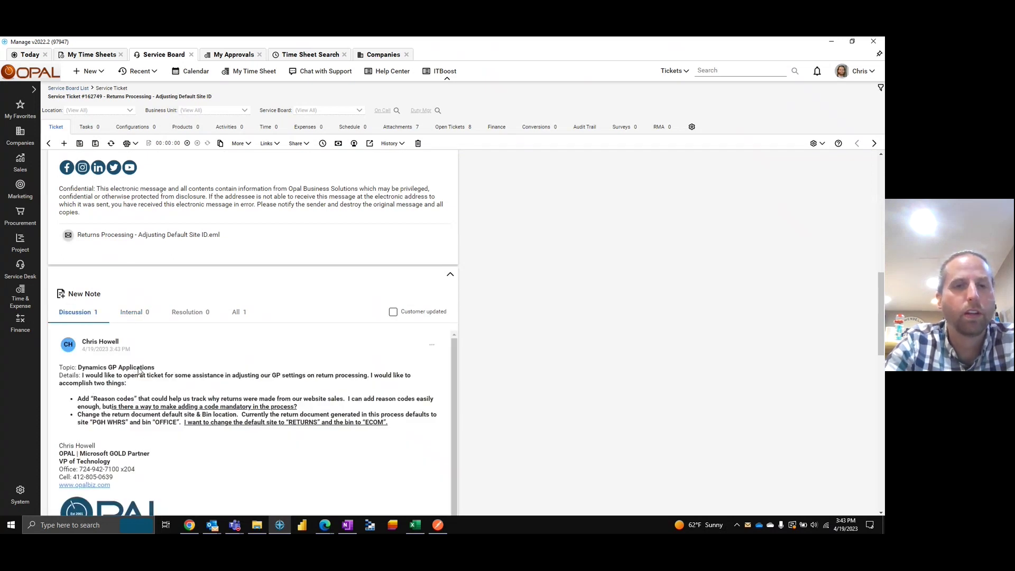
{"action": "left_click", "coordinate": [111, 143]}
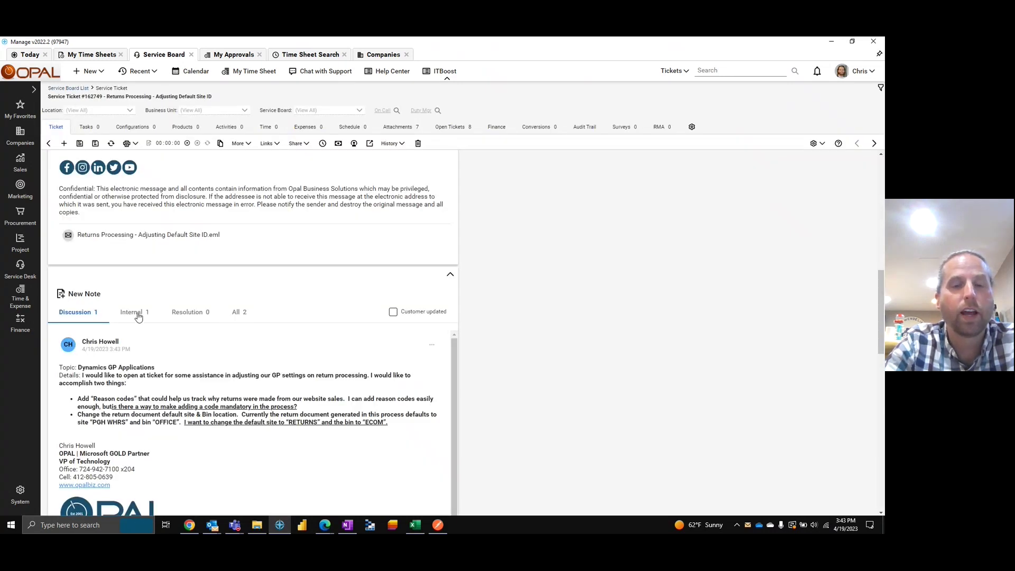
- Read the ticket's internal note and minimize the ticket window
{"action": "left_click", "coordinate": [134, 315]}
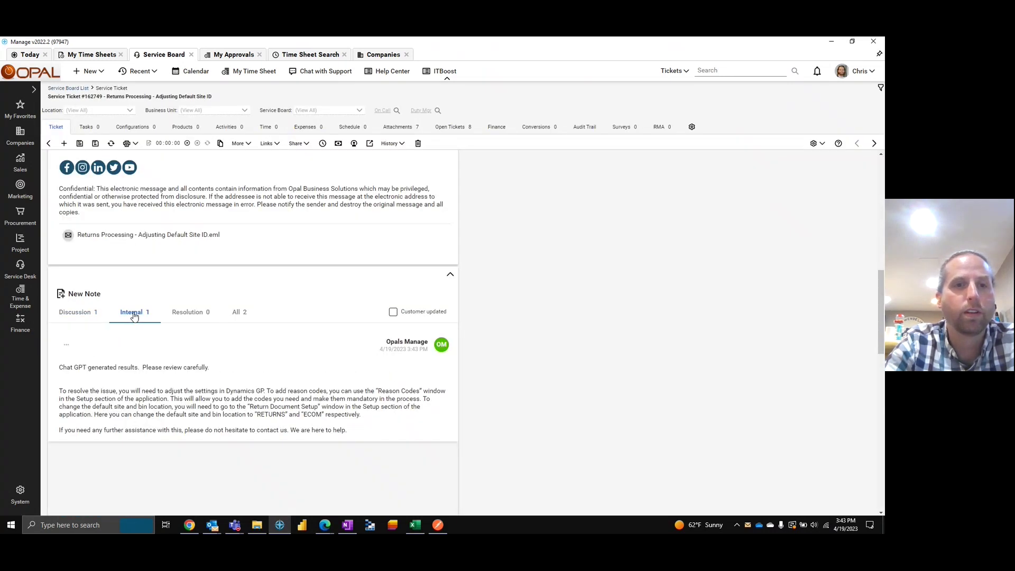
{"action": "scroll", "coordinate": [434, 354], "scroll_direction": "down", "scroll_amount": 3}
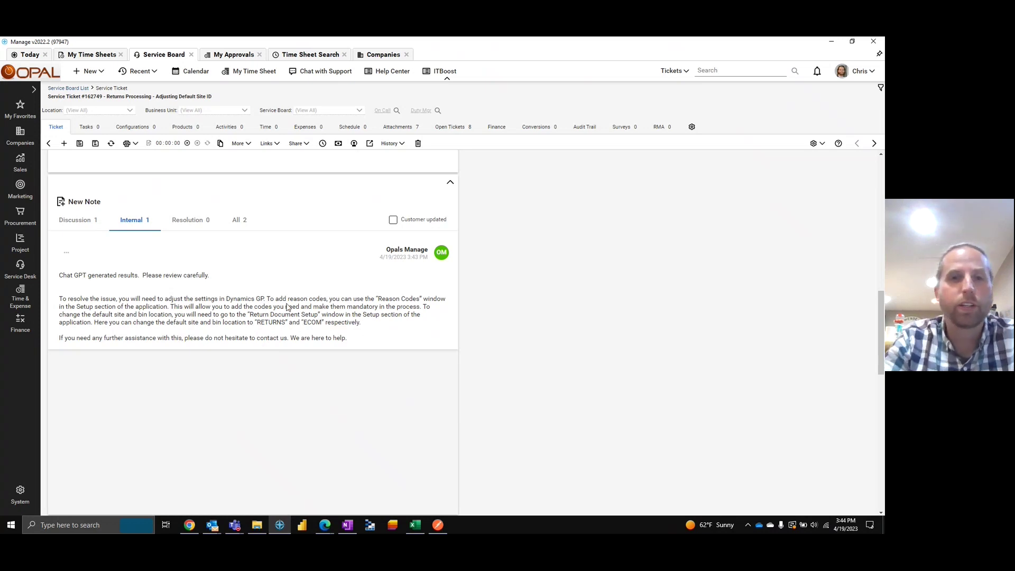
{"action": "scroll", "coordinate": [293, 297], "scroll_direction": "up", "scroll_amount": 2}
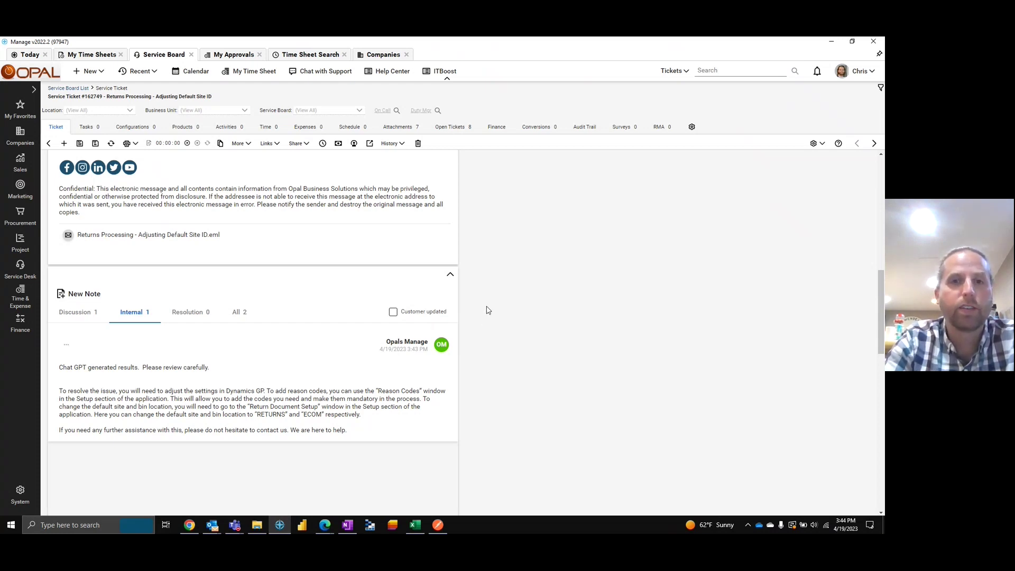
{"action": "scroll", "coordinate": [490, 311], "scroll_direction": "up", "scroll_amount": 6}
{"action": "scroll", "coordinate": [492, 309], "scroll_direction": "up", "scroll_amount": 3}
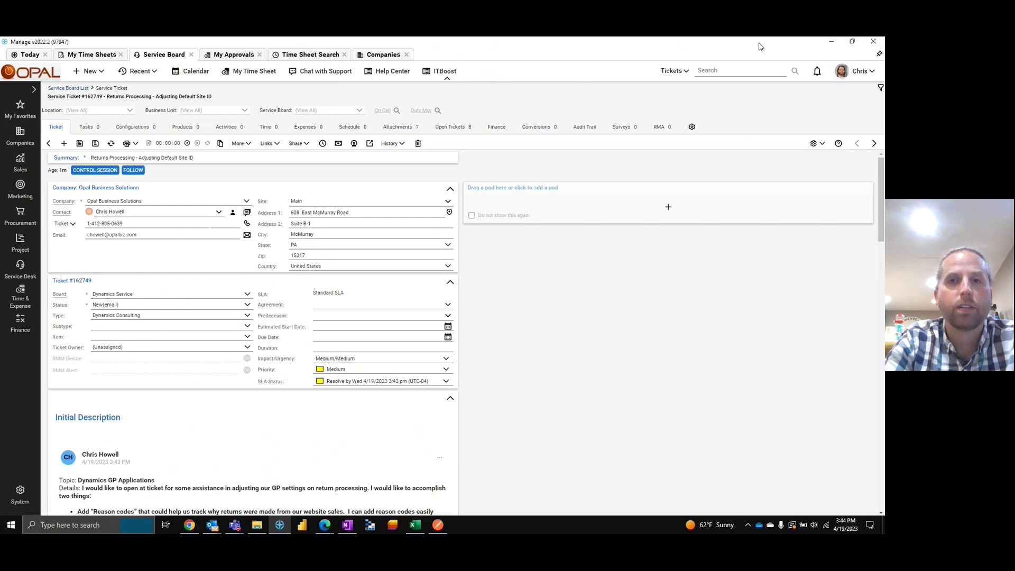
{"action": "key", "text": "super+Down"}
{"action": "key", "text": "super+Down"}
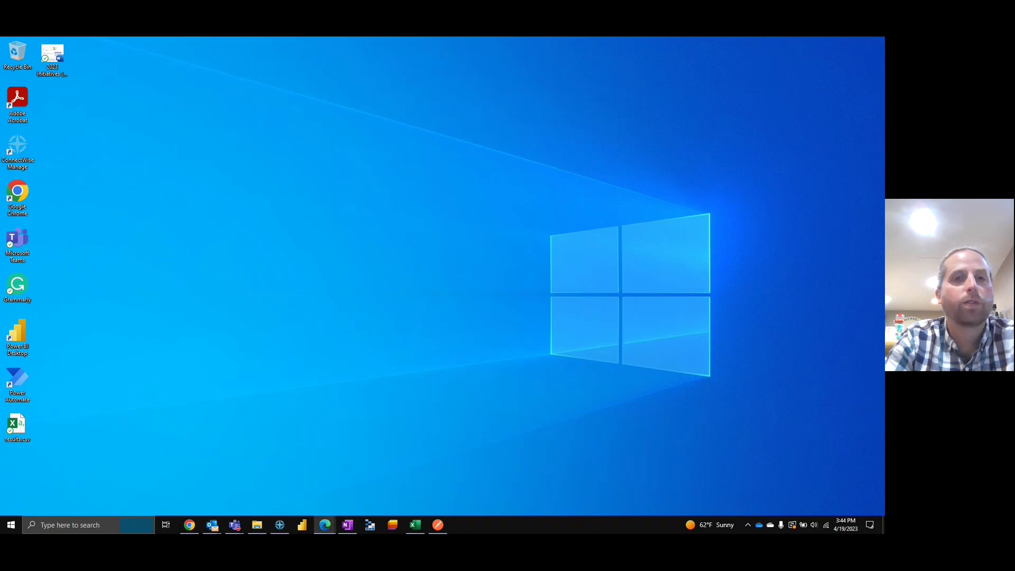
- Switch to Power Automate and review the GetNotes and PostInternalNote action definitions in the ConnectWise Postman Collection connector
{"action": "left_click_drag", "start_coordinate": [629, 528], "coordinate": [494, 37]}
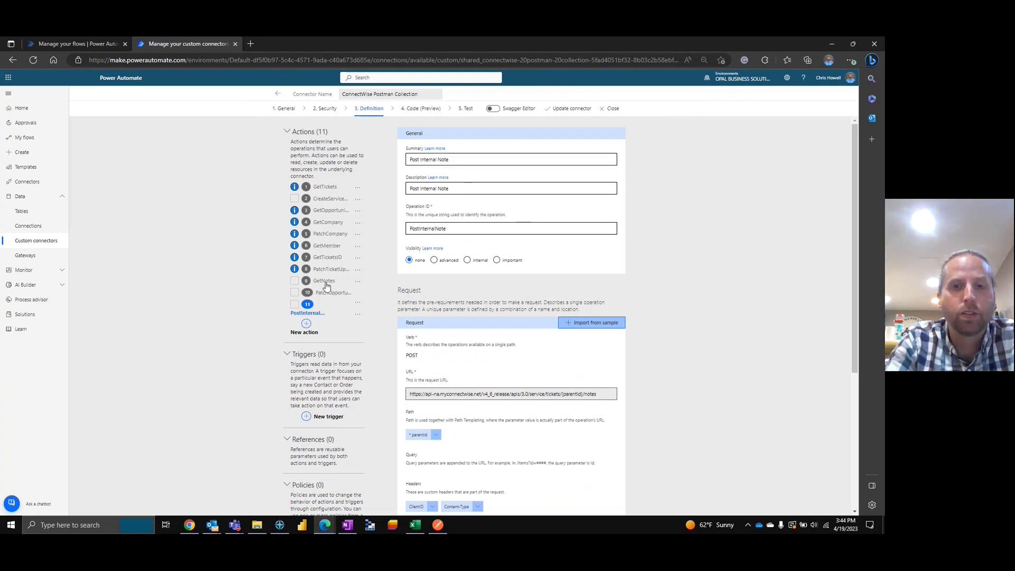
{"action": "left_click", "coordinate": [325, 281]}
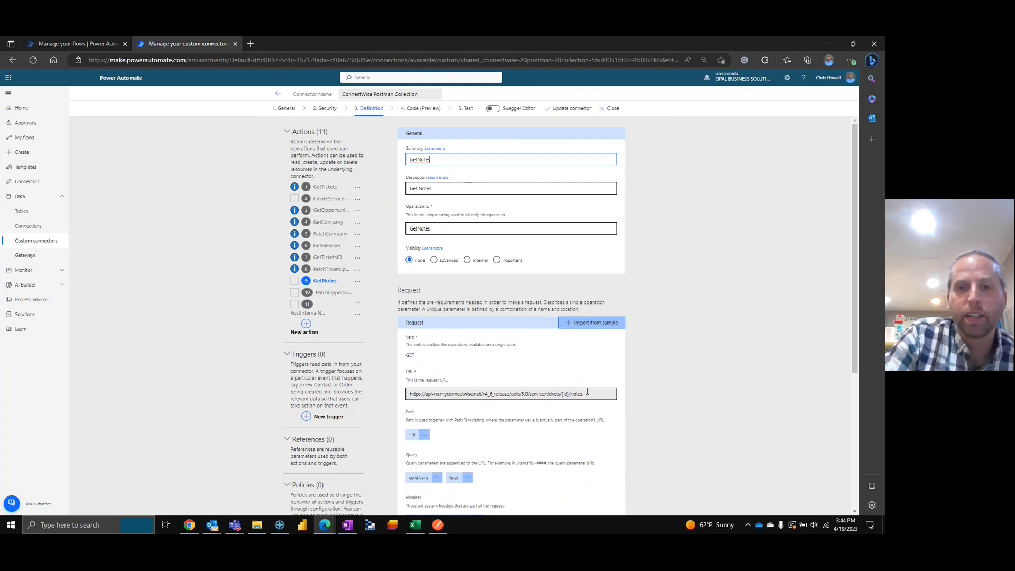
{"action": "scroll", "coordinate": [627, 369], "scroll_direction": "down", "scroll_amount": 2}
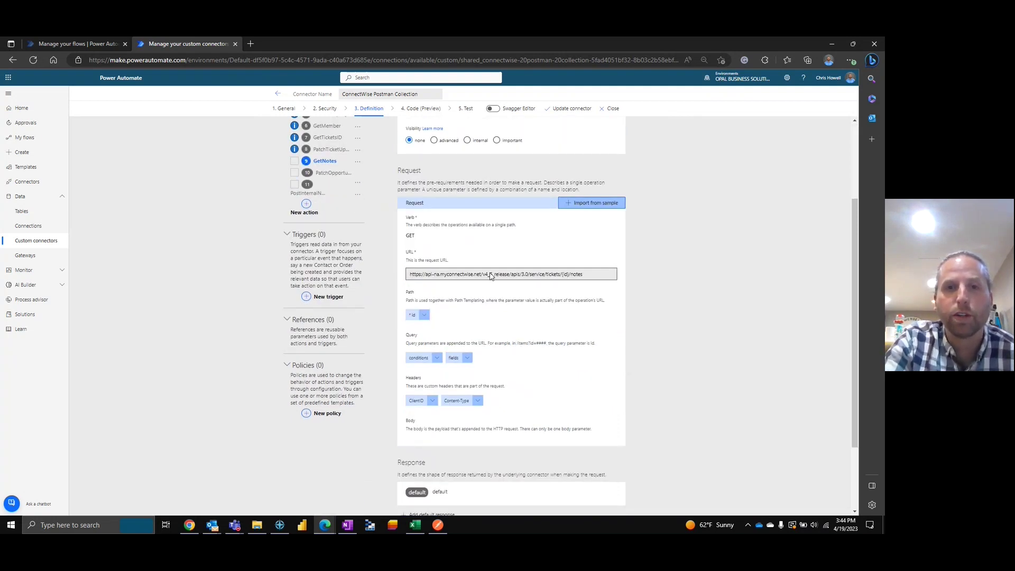
{"action": "scroll", "coordinate": [702, 270], "scroll_direction": "up", "scroll_amount": 2}
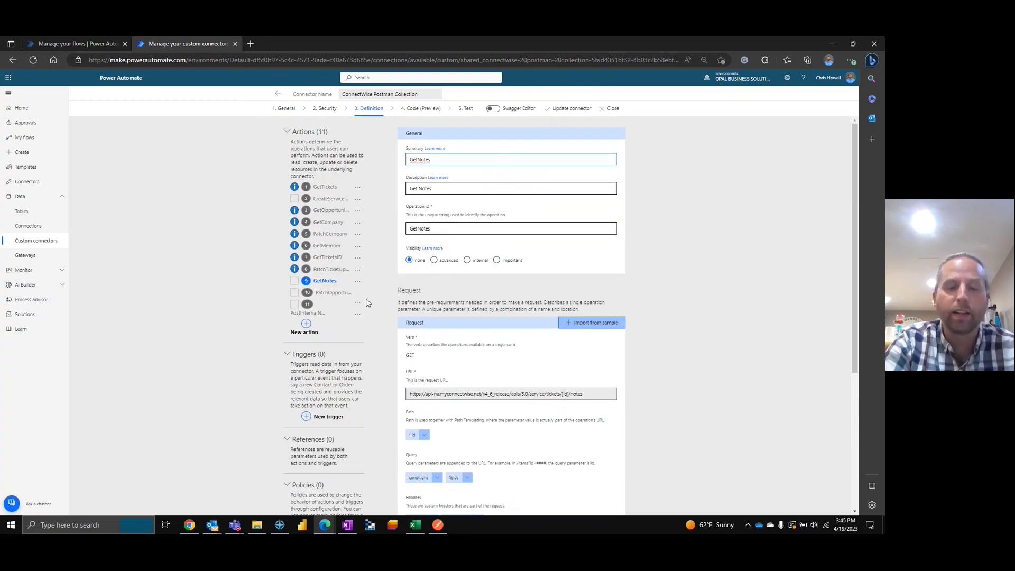
{"action": "left_click", "coordinate": [308, 306]}
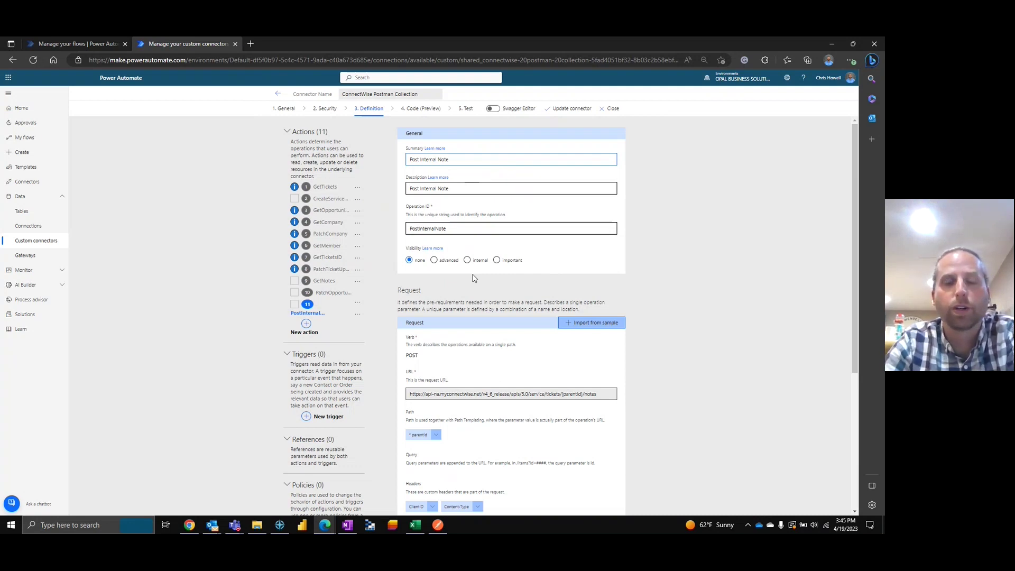
- Open the "Service Ticket - Internal Note - Chat GPT - Dynamics" flow for editing and examine its HTTP request trigger's JSON schema
{"action": "left_click", "coordinate": [81, 44]}
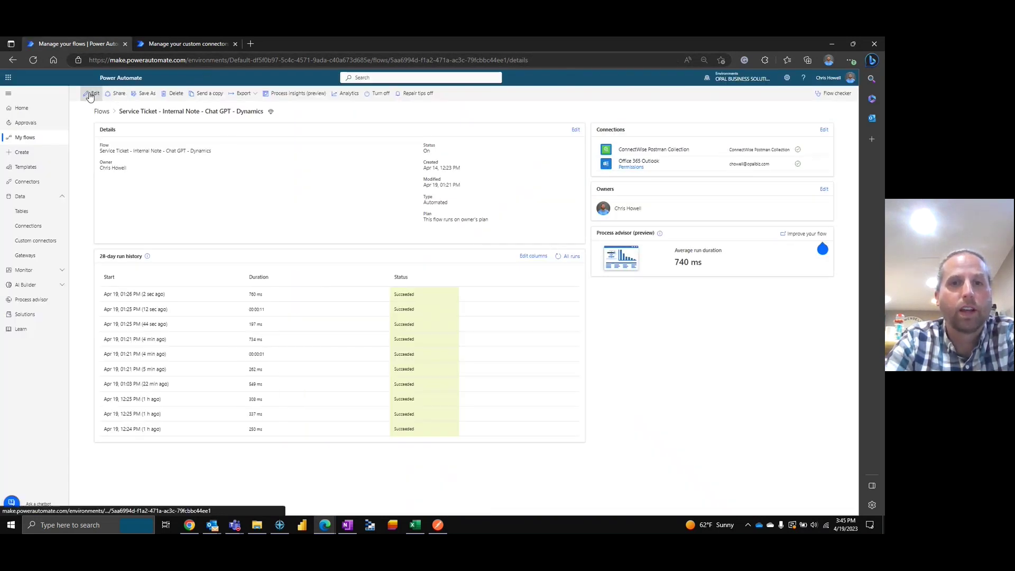
{"action": "left_click", "coordinate": [91, 95]}
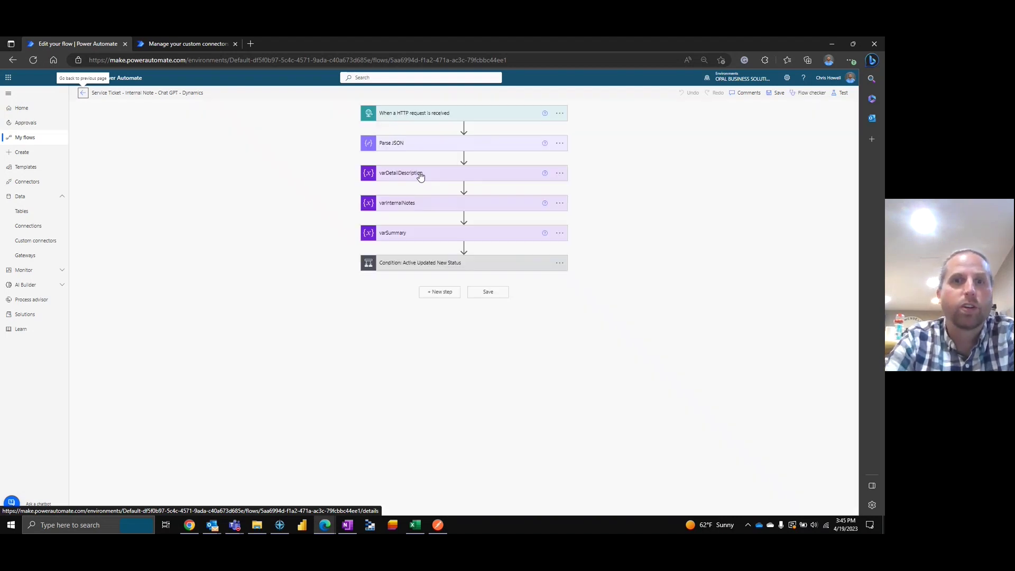
{"action": "left_click", "coordinate": [473, 116]}
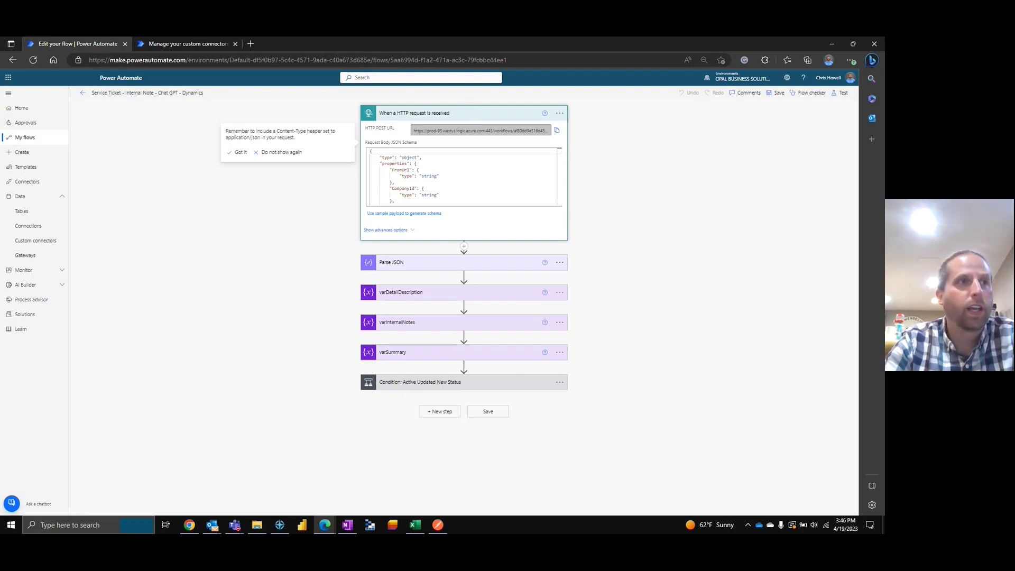
{"action": "key", "text": "alt+Tab"}
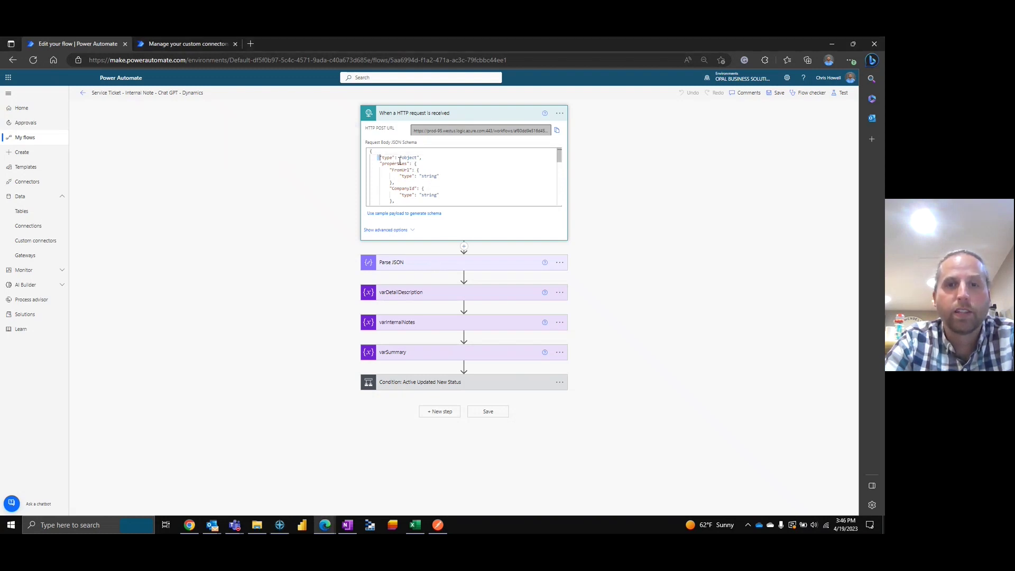
{"action": "left_click_drag", "start_coordinate": [379, 158], "coordinate": [435, 184]}
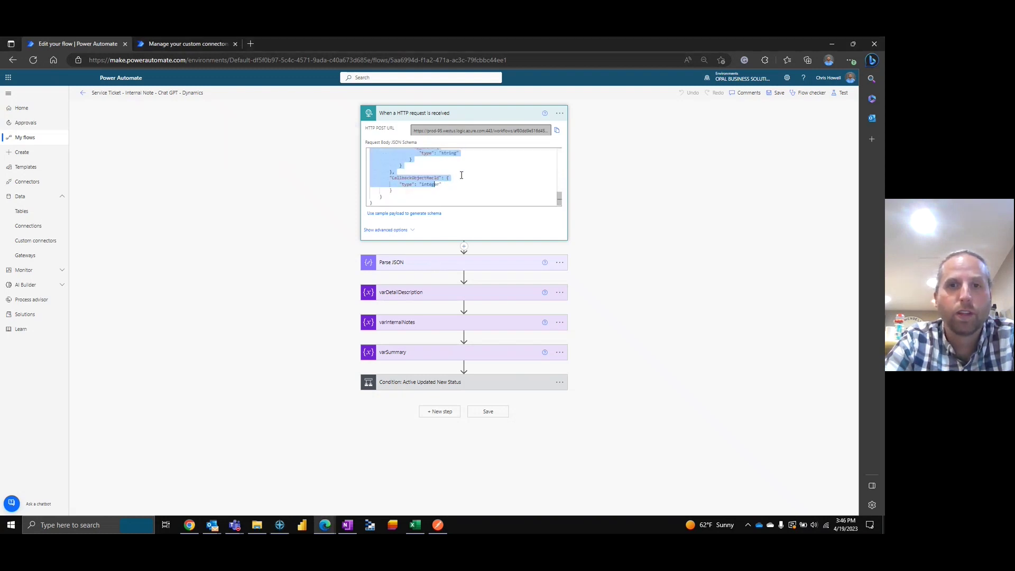
{"action": "left_click_drag", "start_coordinate": [560, 199], "coordinate": [560, 151]}
{"action": "left_click", "coordinate": [452, 117]}
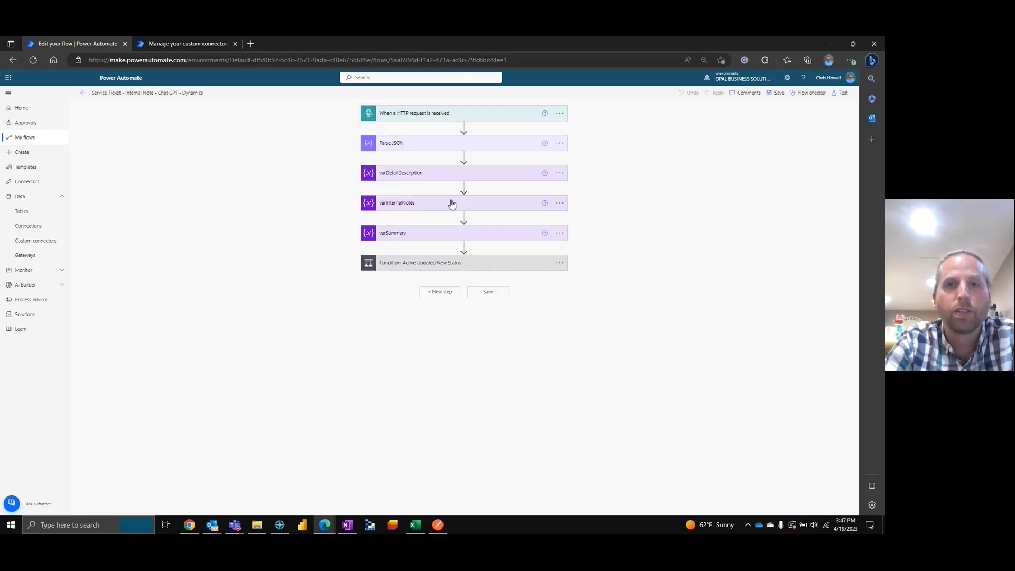
- Inspect the Parse JSON action and the settings of the varDetailDescription, varInternalNotes and varSummary variables
{"action": "left_click", "coordinate": [465, 144]}
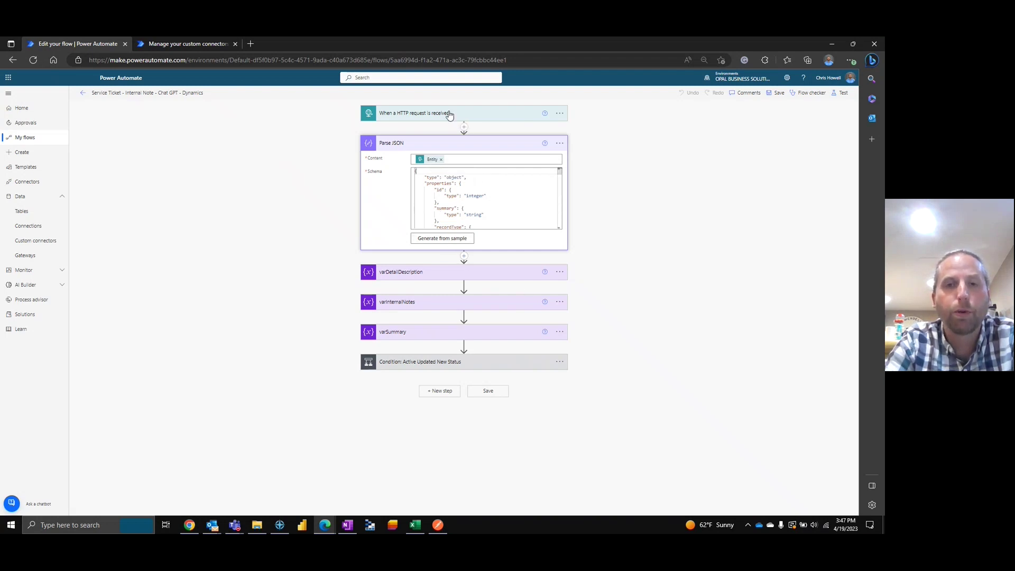
{"action": "left_click", "coordinate": [473, 148]}
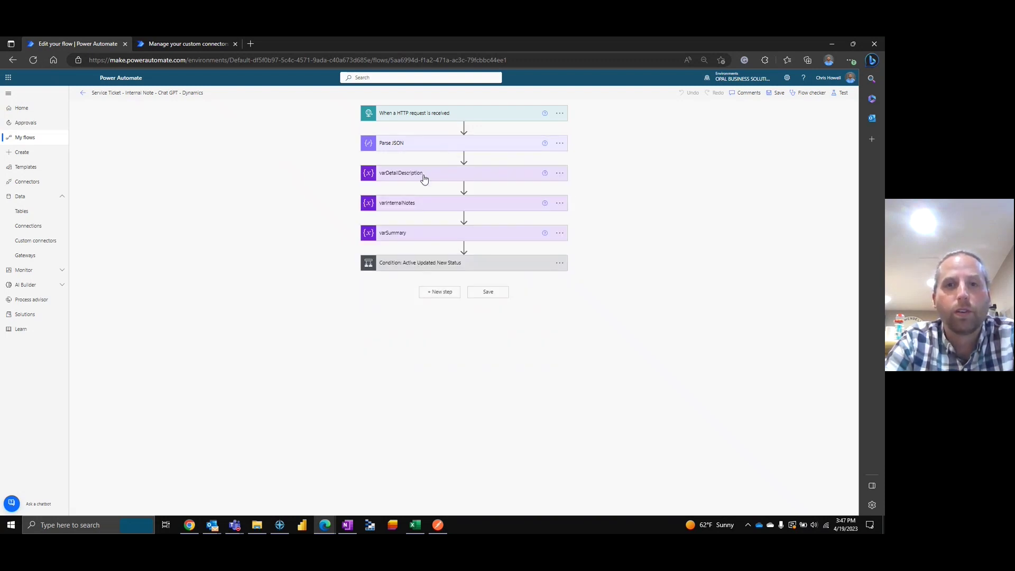
{"action": "left_click", "coordinate": [431, 176]}
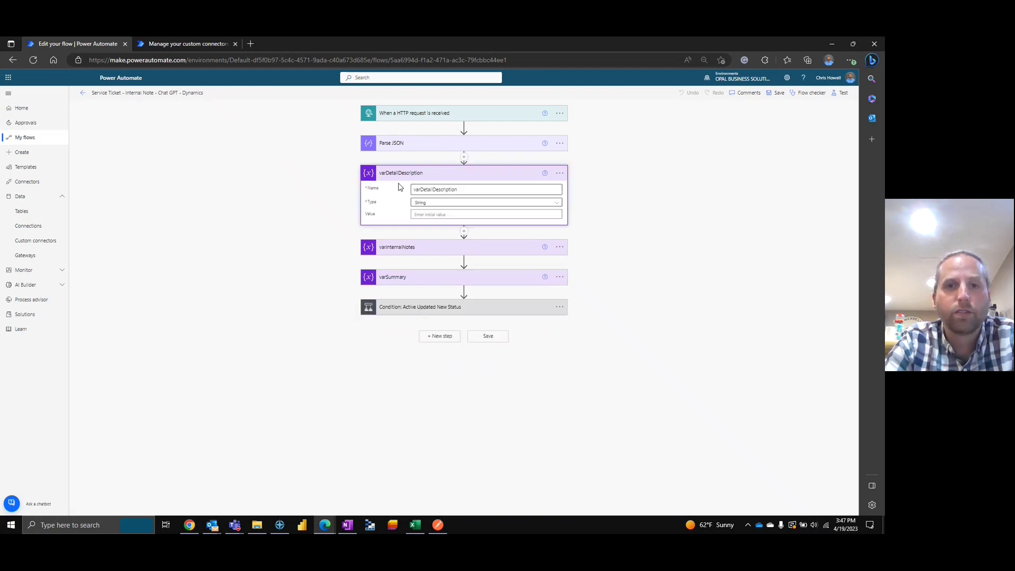
{"action": "left_click", "coordinate": [503, 250]}
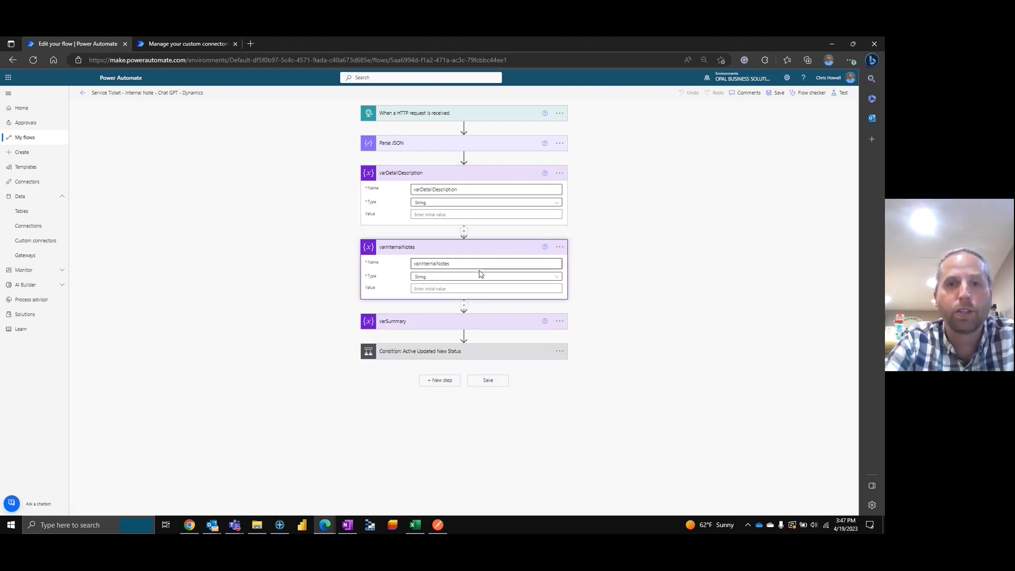
{"action": "left_click", "coordinate": [482, 329]}
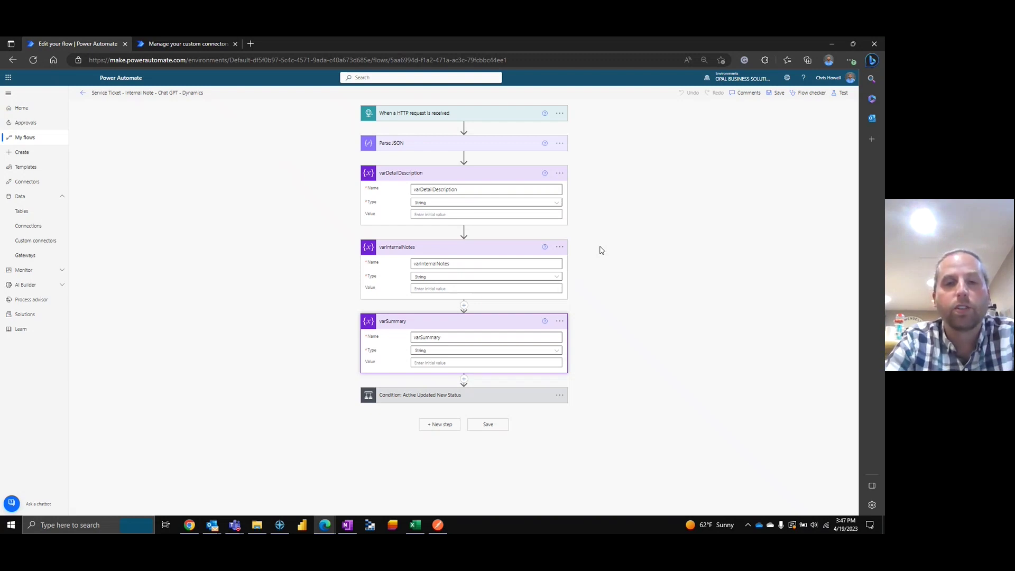
{"action": "left_click", "coordinate": [496, 178]}
{"action": "left_click", "coordinate": [474, 204]}
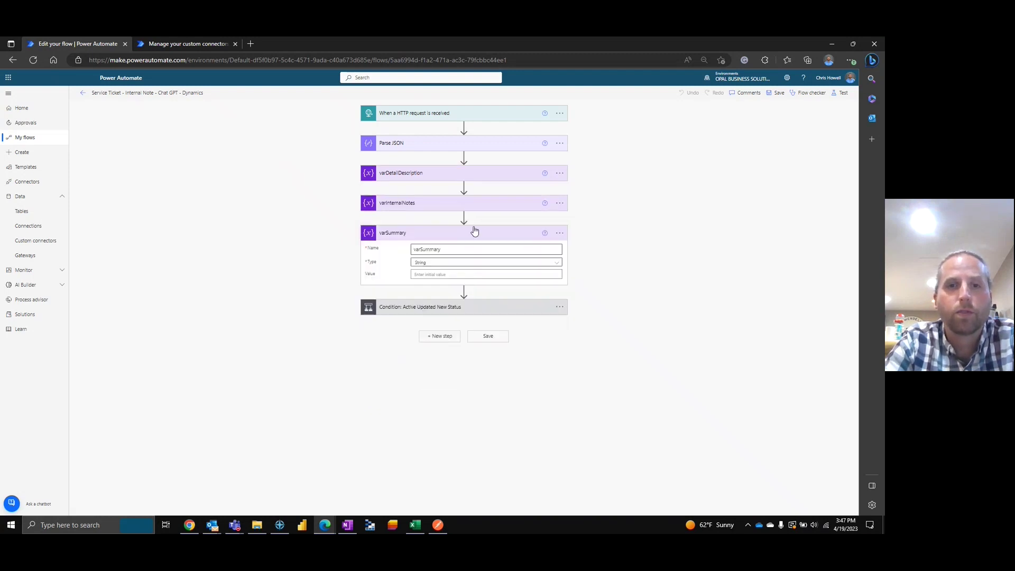
{"action": "left_click", "coordinate": [432, 229]}
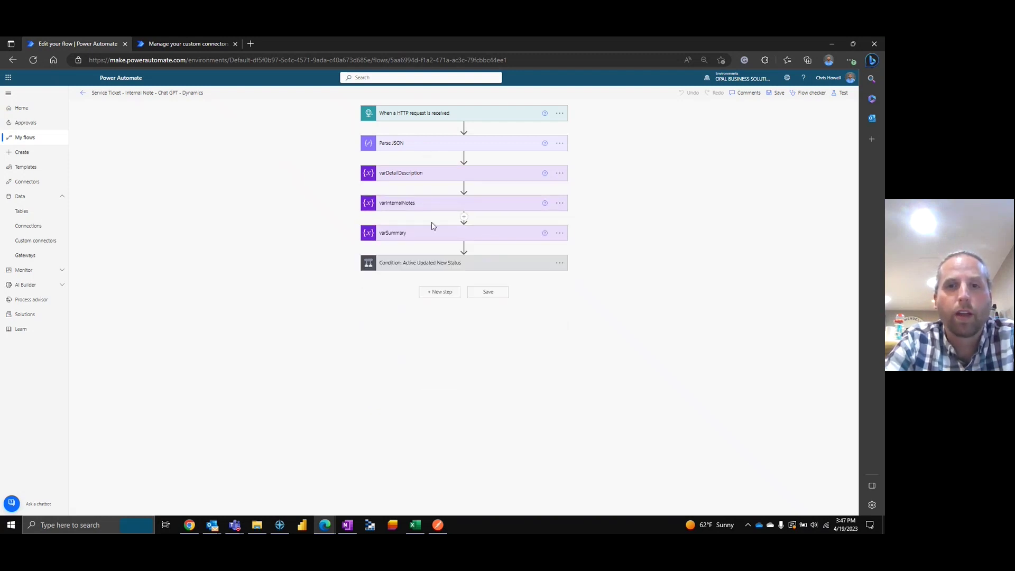
- Expand the Active Updated New Status condition and examine the GetNotes 2 action in its yes branch
{"action": "left_click", "coordinate": [449, 267]}
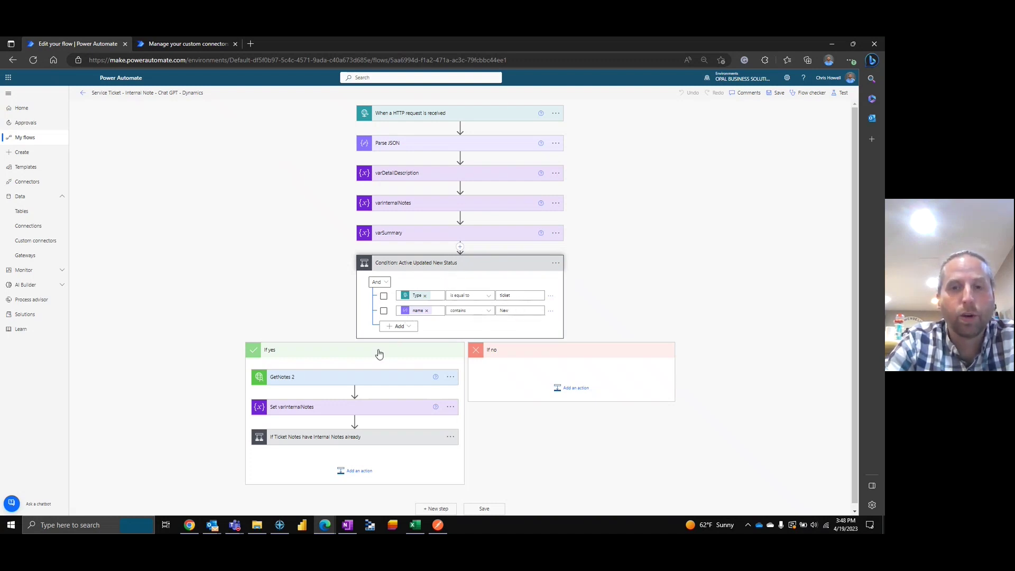
{"action": "left_click", "coordinate": [341, 382]}
{"action": "scroll", "coordinate": [680, 334], "scroll_direction": "down", "scroll_amount": 2}
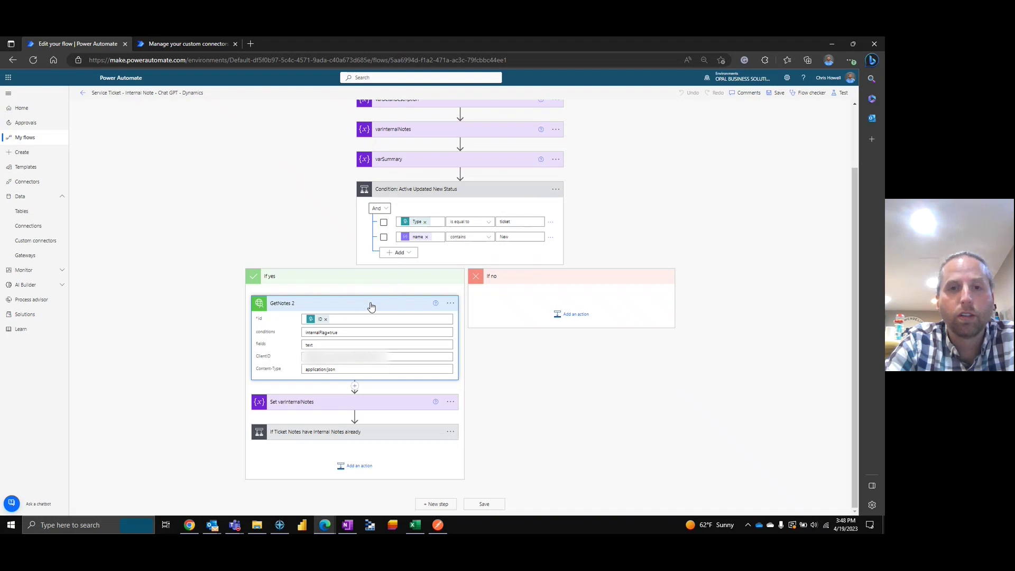
- View the custom connectors offered for a new action after GetNotes 2, and close the chooser without adding one
{"action": "left_click", "coordinate": [355, 386]}
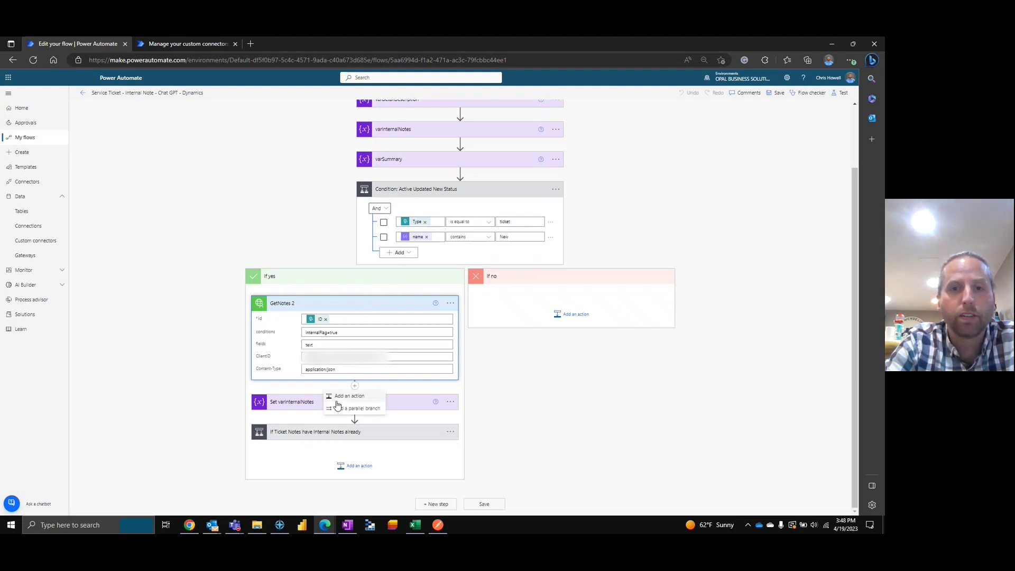
{"action": "left_click", "coordinate": [341, 397]}
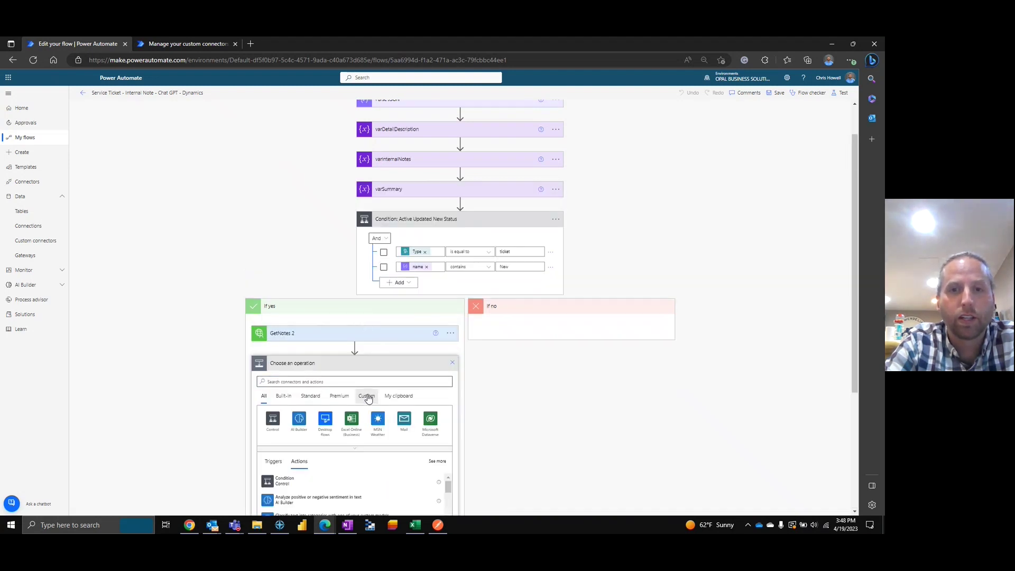
{"action": "left_click", "coordinate": [368, 397]}
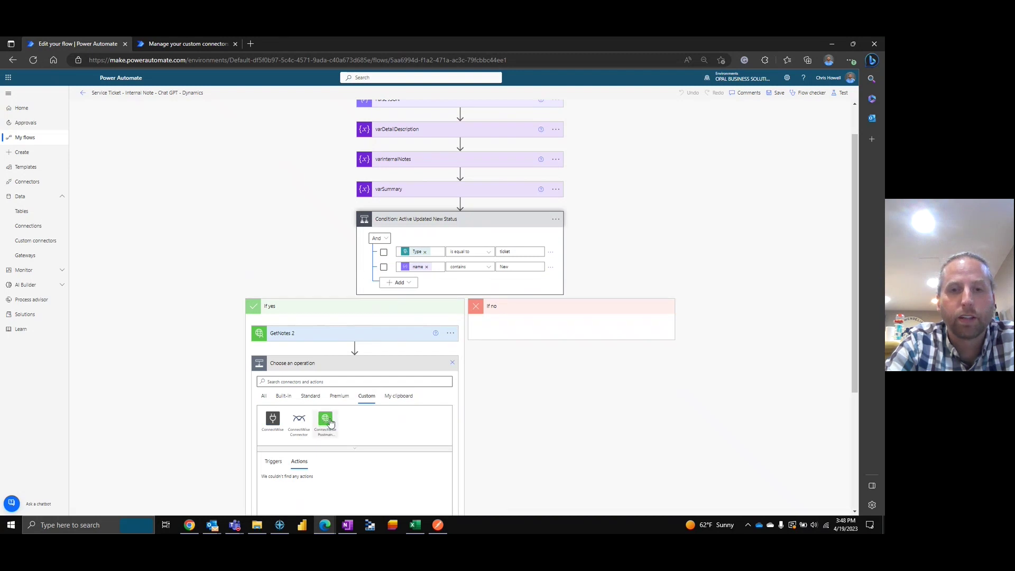
{"action": "left_click", "coordinate": [452, 362]}
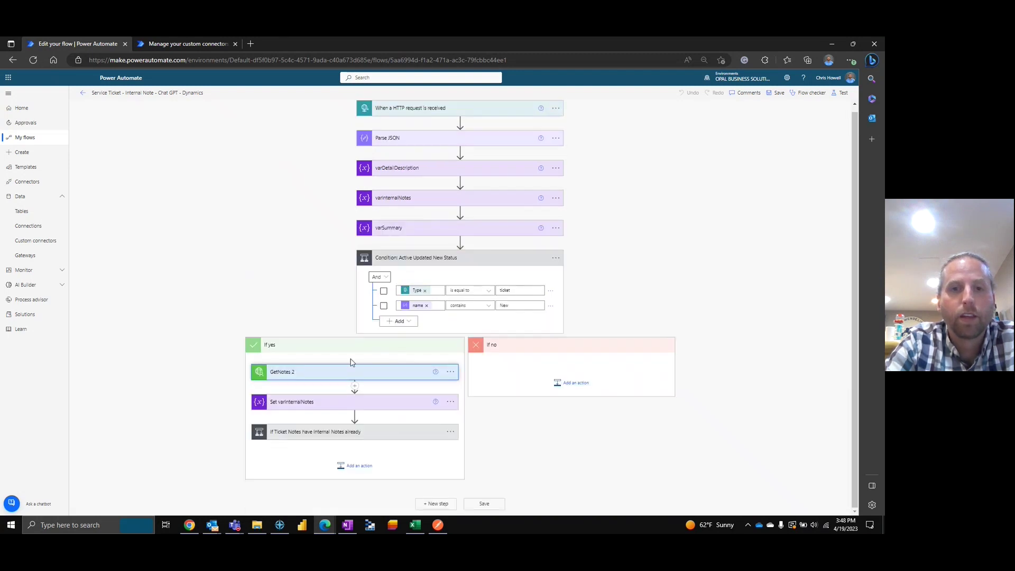
- Review the GetNotes 2 parameters and the Set varInternalNotes action's name and value
{"action": "left_click", "coordinate": [374, 374]}
{"action": "scroll", "coordinate": [374, 380], "scroll_direction": "down", "scroll_amount": 1}
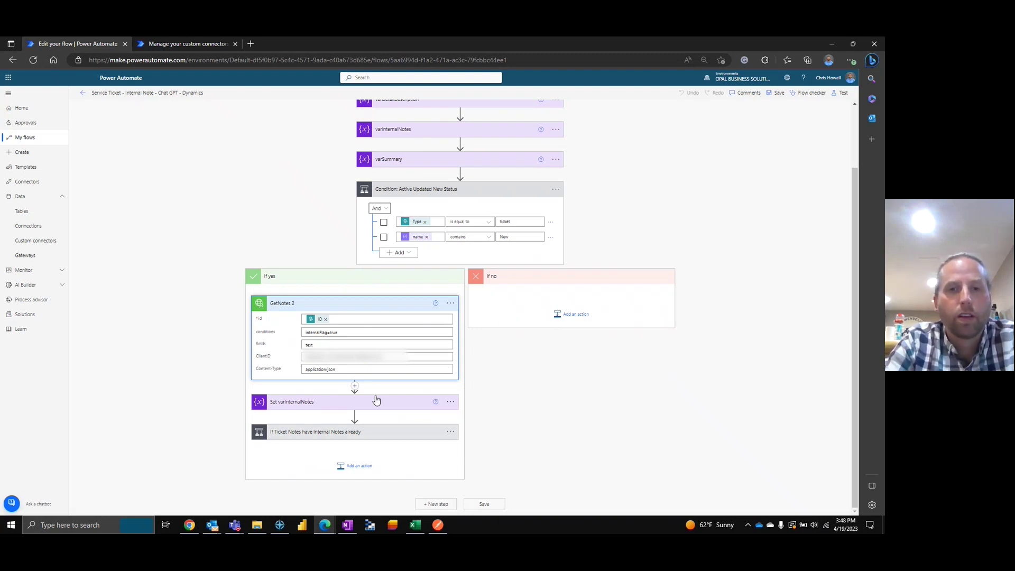
{"action": "left_click", "coordinate": [335, 303]}
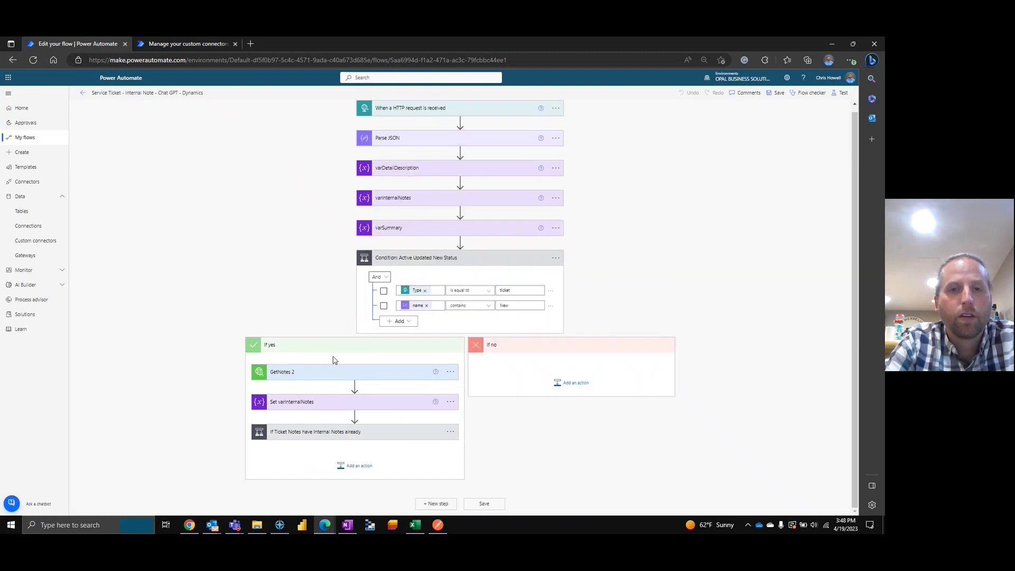
{"action": "left_click", "coordinate": [329, 402]}
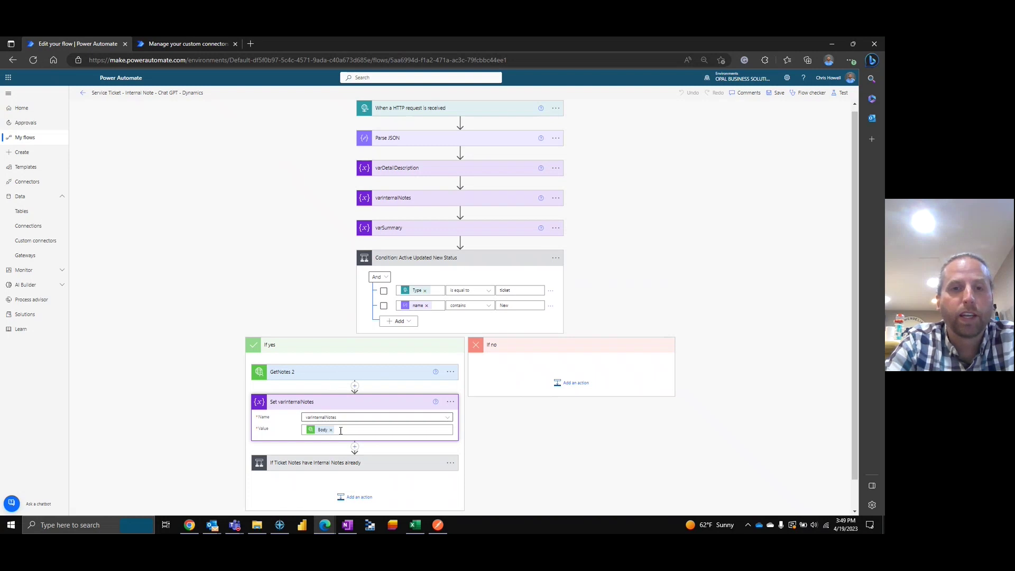
{"action": "scroll", "coordinate": [458, 437], "scroll_direction": "down", "scroll_amount": 1}
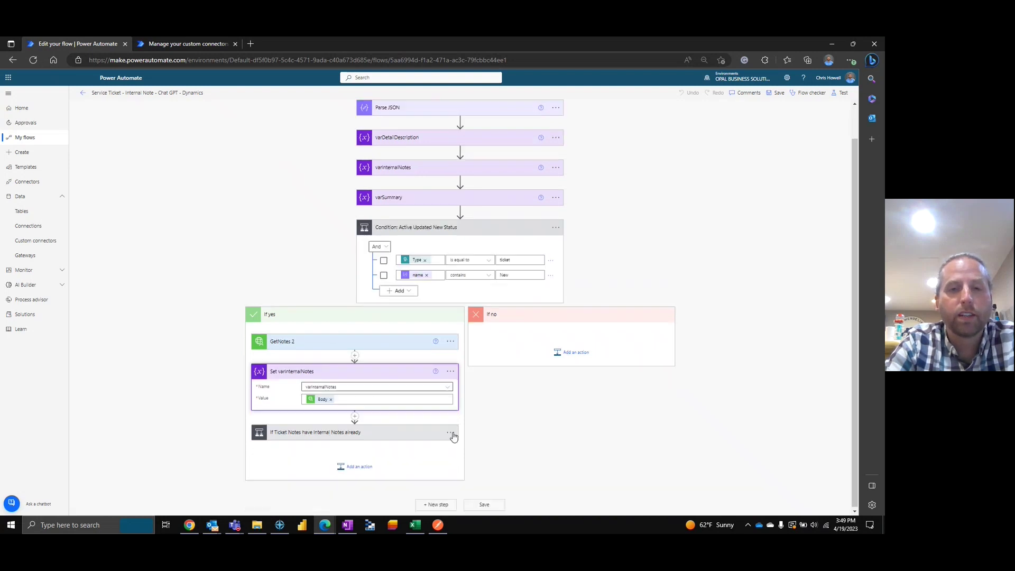
- Expand the "If Ticket Notes have Internal Notes already" condition and examine its criteria and branches
{"action": "left_click", "coordinate": [359, 436]}
{"action": "scroll", "coordinate": [435, 428], "scroll_direction": "down", "scroll_amount": 4}
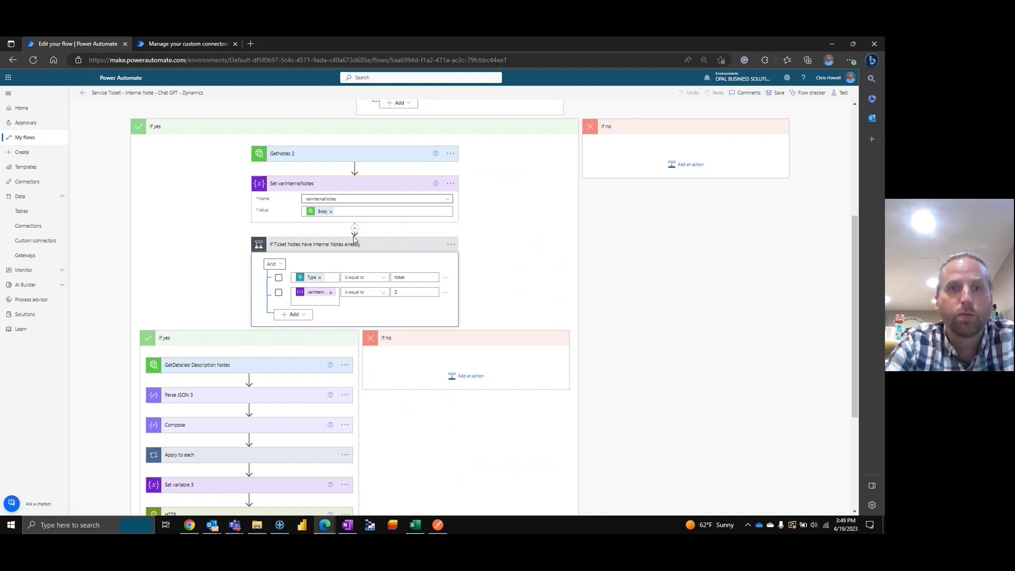
{"action": "left_click", "coordinate": [375, 243]}
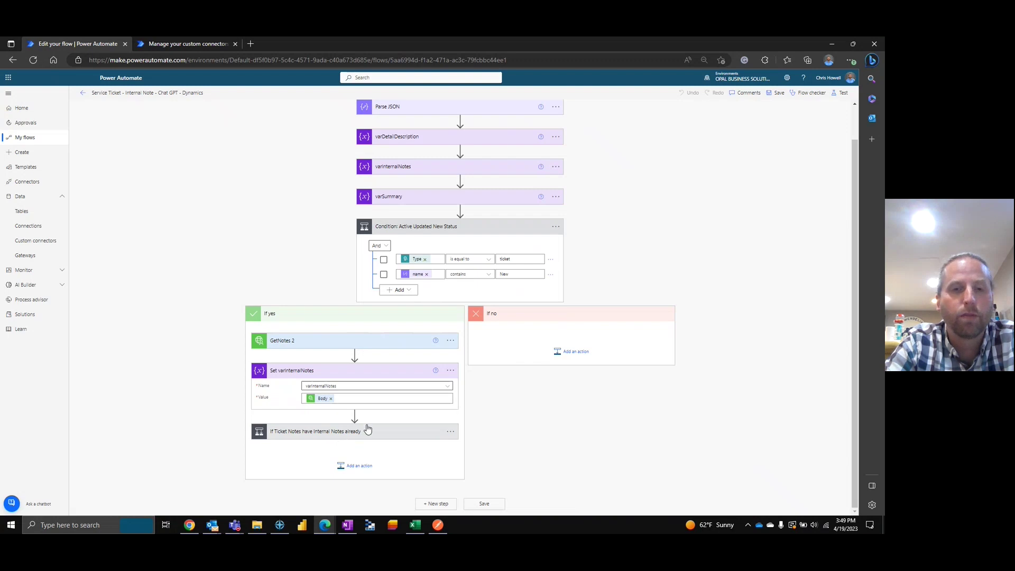
{"action": "left_click", "coordinate": [367, 429]}
{"action": "scroll", "coordinate": [370, 407], "scroll_direction": "down", "scroll_amount": 5}
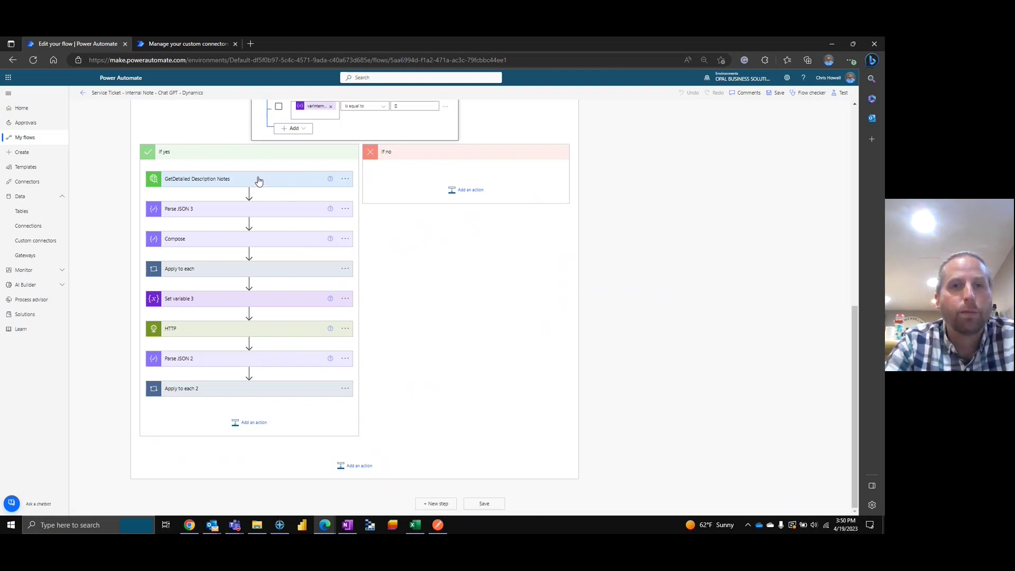
- Inspect the GetDetailed Description Notes, Parse JSON 3 and Compose actions in the inner condition's yes branch
{"action": "left_click", "coordinate": [259, 180]}
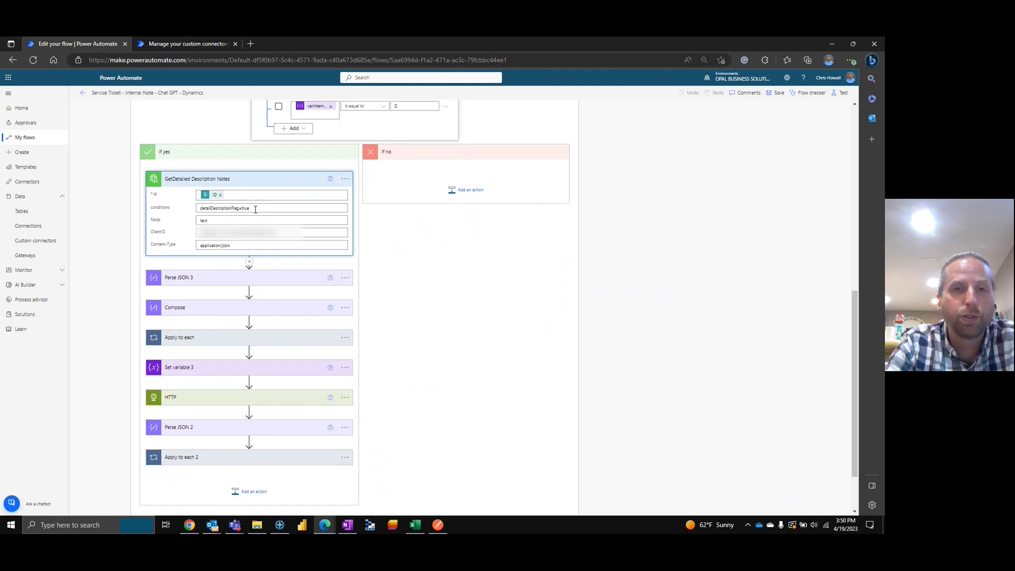
{"action": "left_click", "coordinate": [253, 178]}
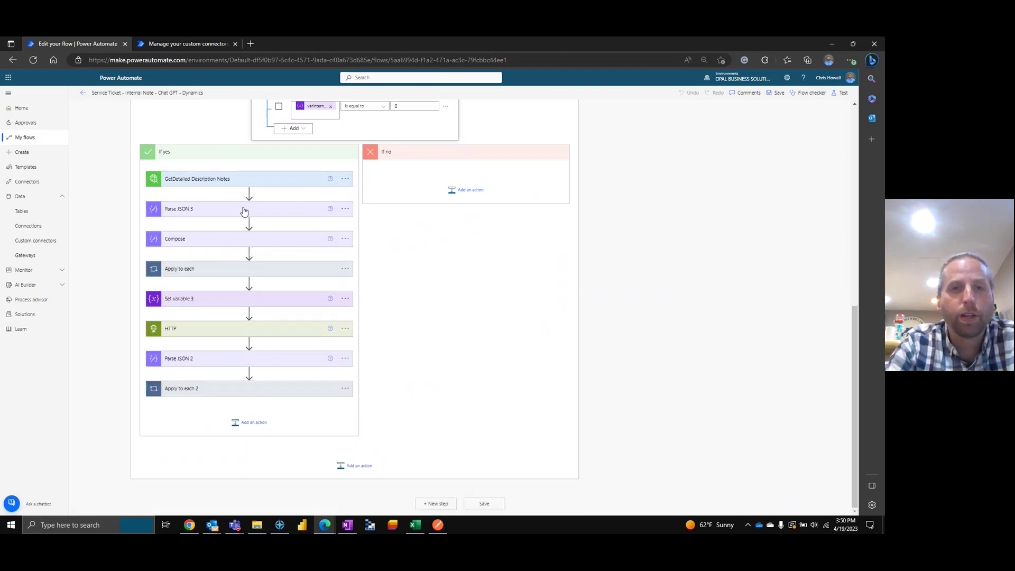
{"action": "left_click", "coordinate": [244, 209]}
{"action": "left_click", "coordinate": [257, 212]}
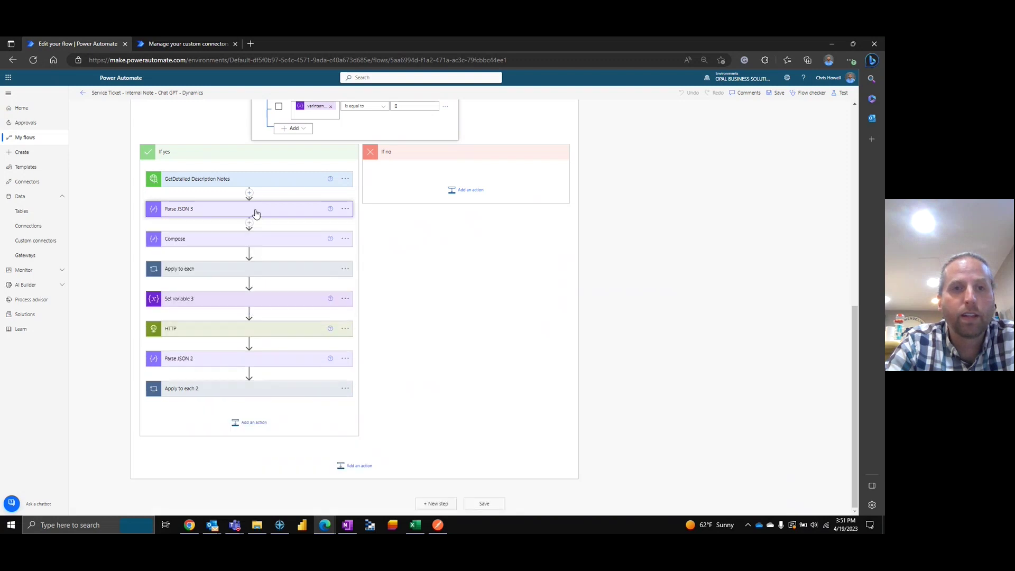
{"action": "left_click", "coordinate": [233, 239]}
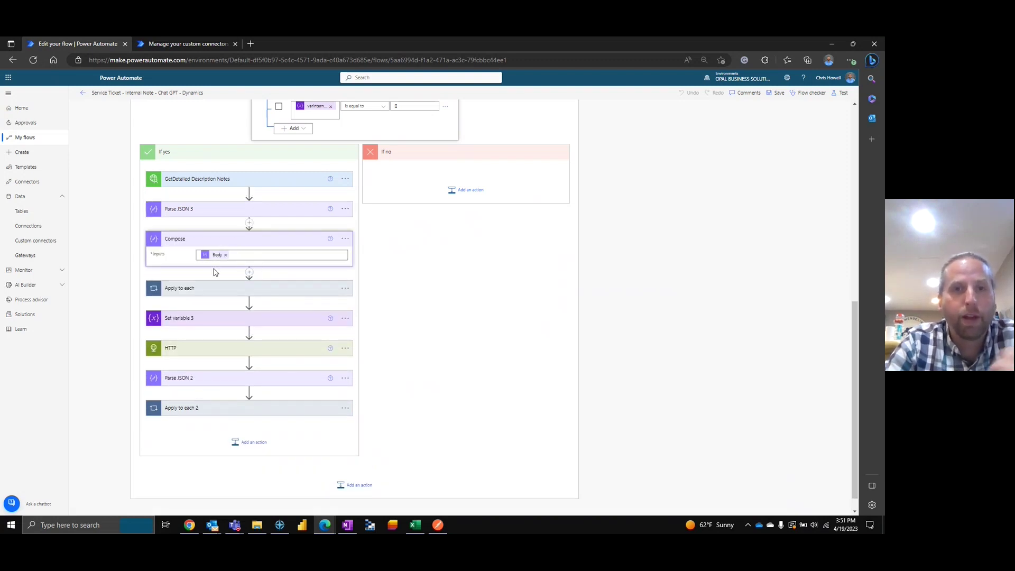
{"action": "left_click", "coordinate": [239, 243]}
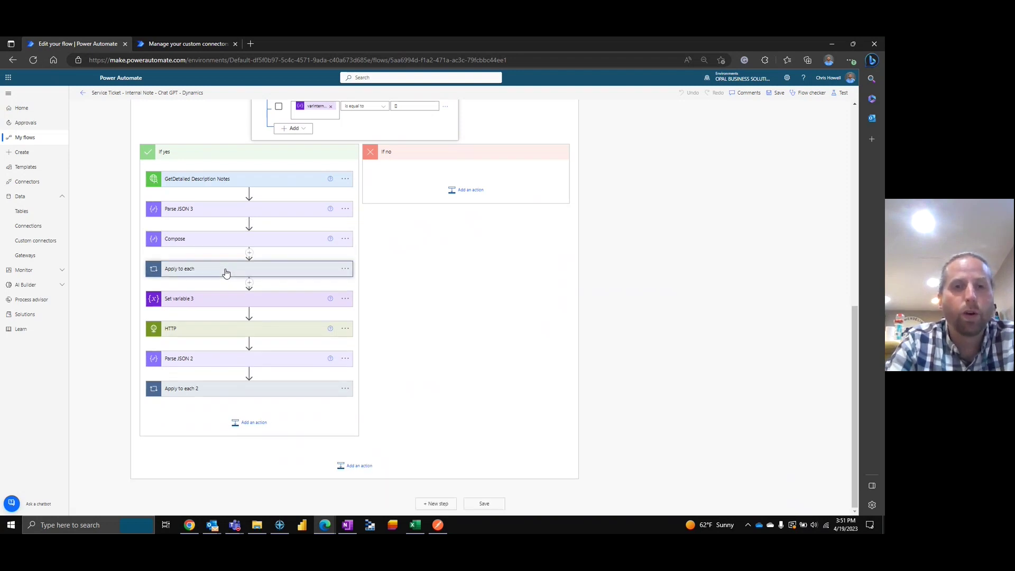
- Examine the Apply to each loop's varDetailDescription assignment and the Set variable 3 action that fills varSummary
{"action": "left_click", "coordinate": [226, 269]}
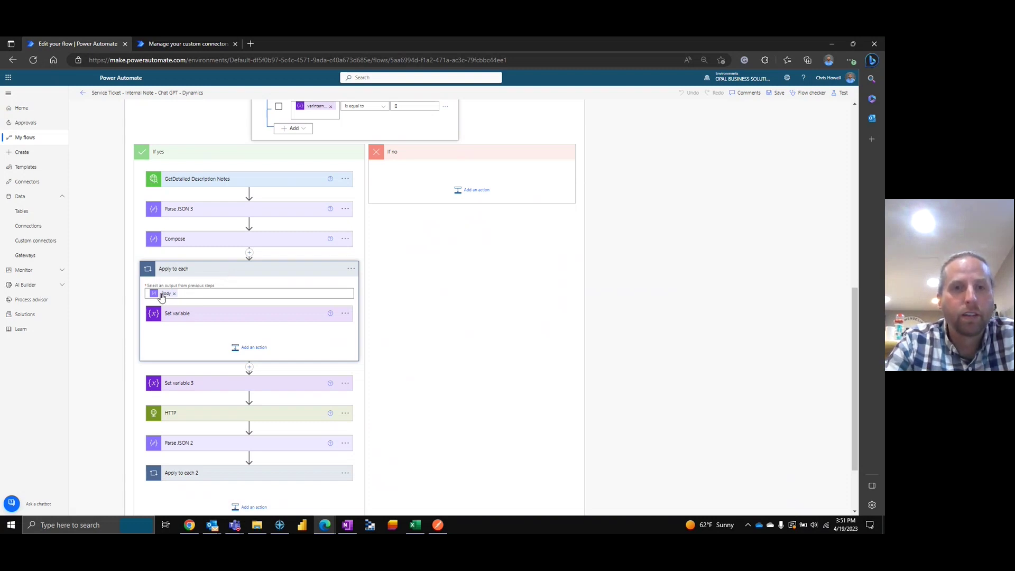
{"action": "left_click", "coordinate": [217, 318]}
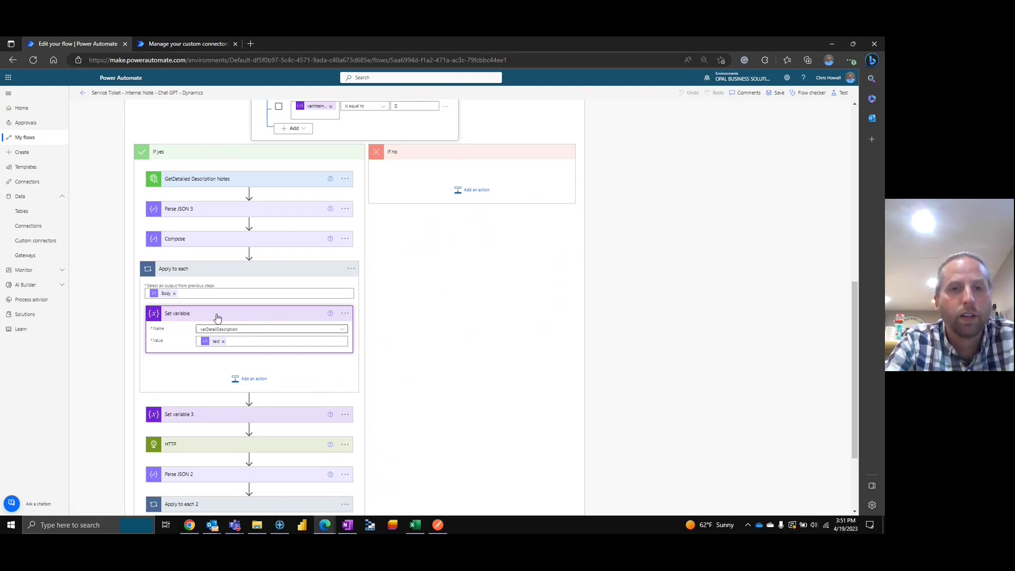
{"action": "left_click", "coordinate": [230, 272]}
{"action": "left_click", "coordinate": [216, 301]}
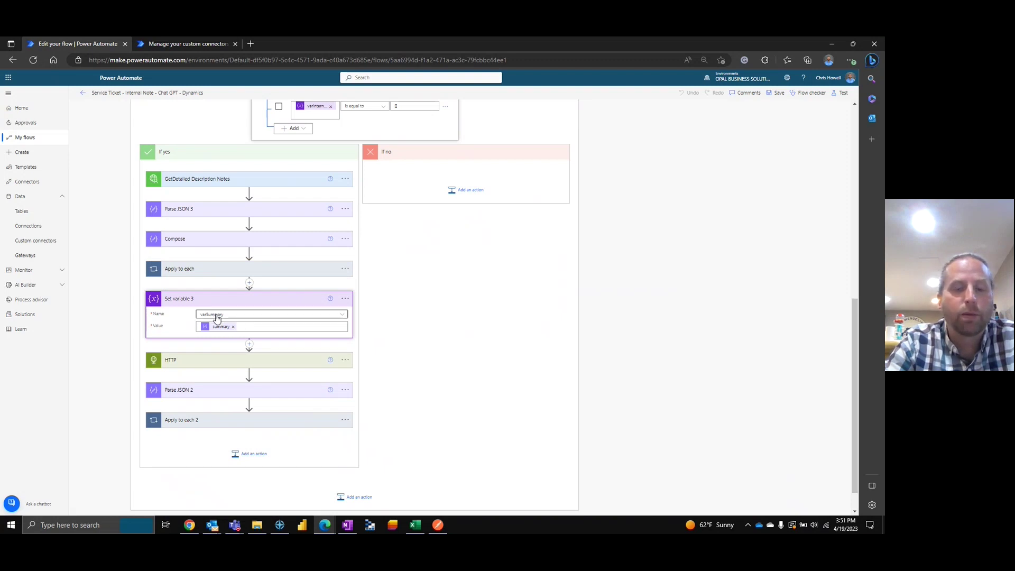
{"action": "mouse_move", "coordinate": [223, 330]}
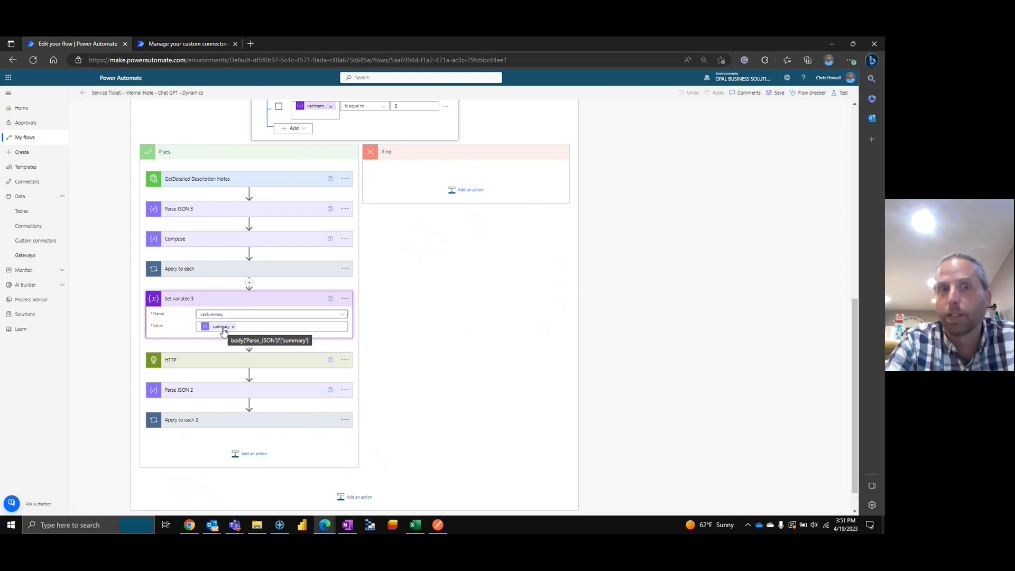
{"action": "left_click", "coordinate": [220, 301]}
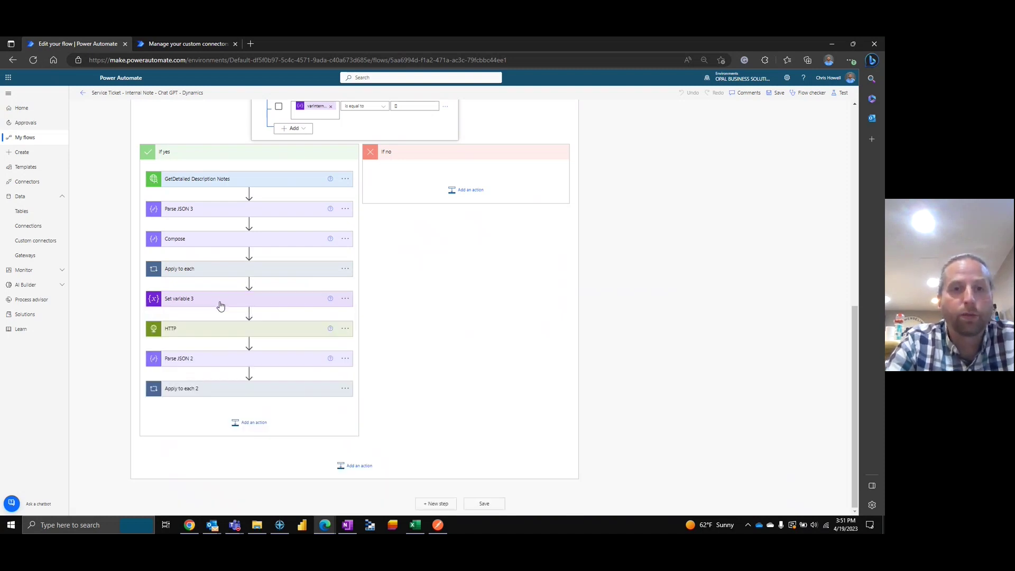
- Expand the HTTP action and try to save the flow with a line break before "Details" in the body prompt
{"action": "left_click", "coordinate": [224, 331]}
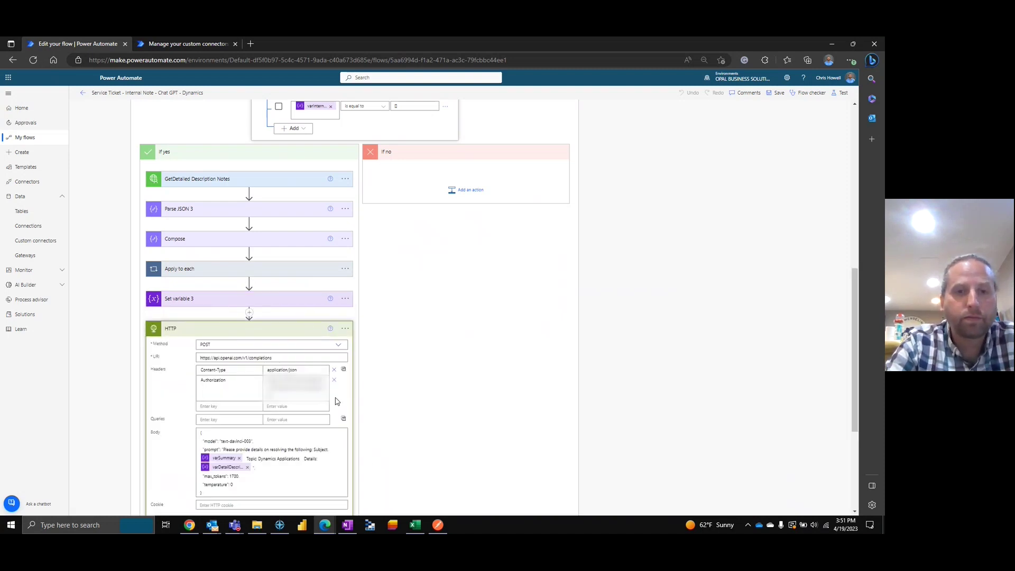
{"action": "scroll", "coordinate": [337, 412], "scroll_direction": "down", "scroll_amount": 3}
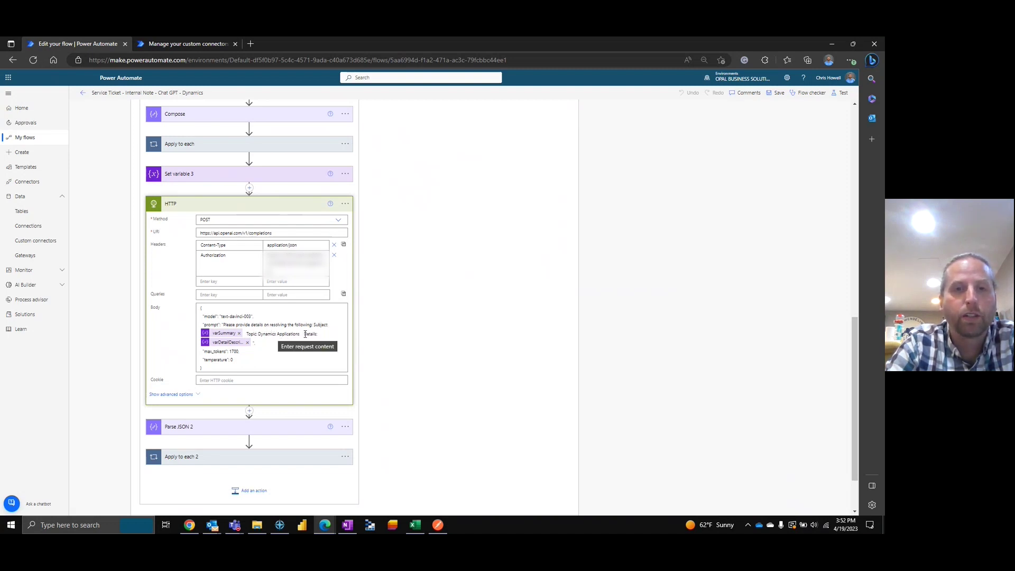
{"action": "left_click", "coordinate": [237, 344]}
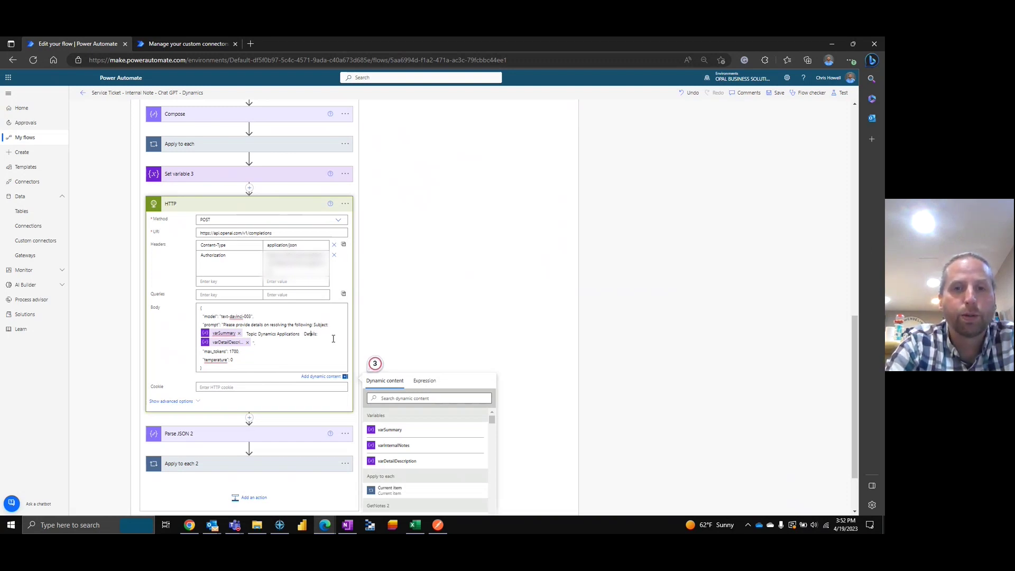
{"action": "key", "text": "Return"}
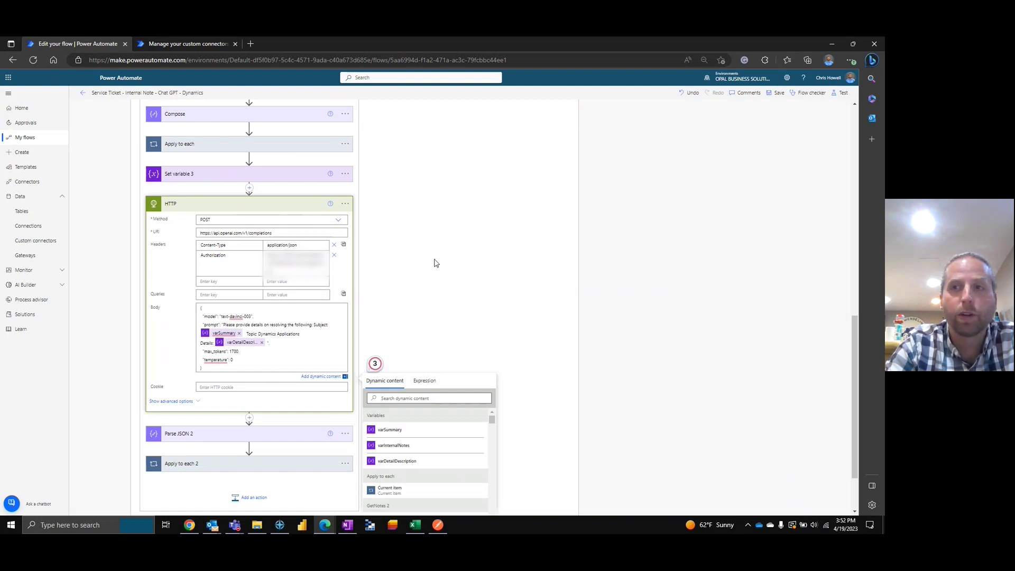
{"action": "left_click", "coordinate": [775, 96]}
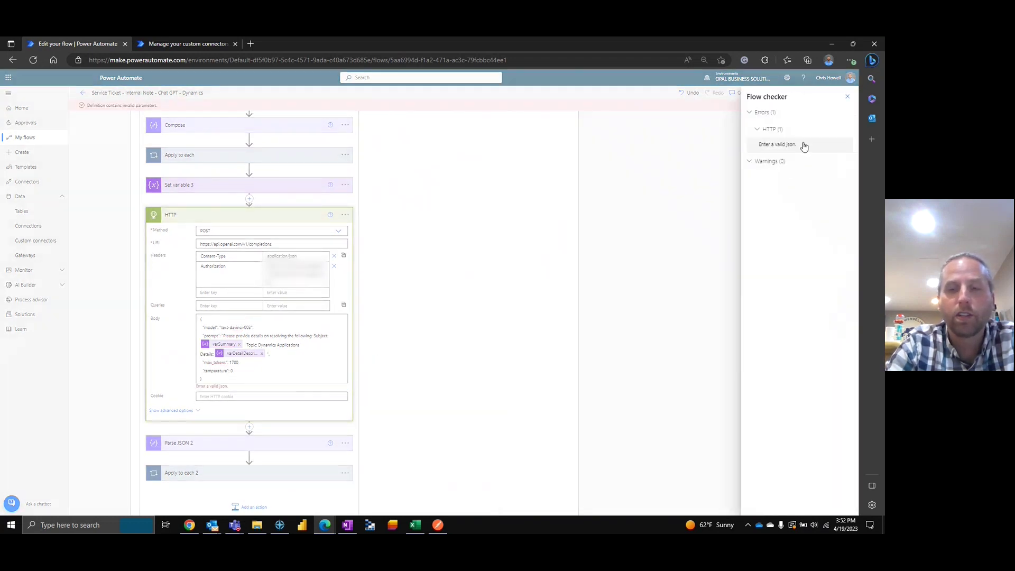
- Remove the line break before "Details" in the HTTP body prompt and collapse the action
{"action": "left_click", "coordinate": [312, 345]}
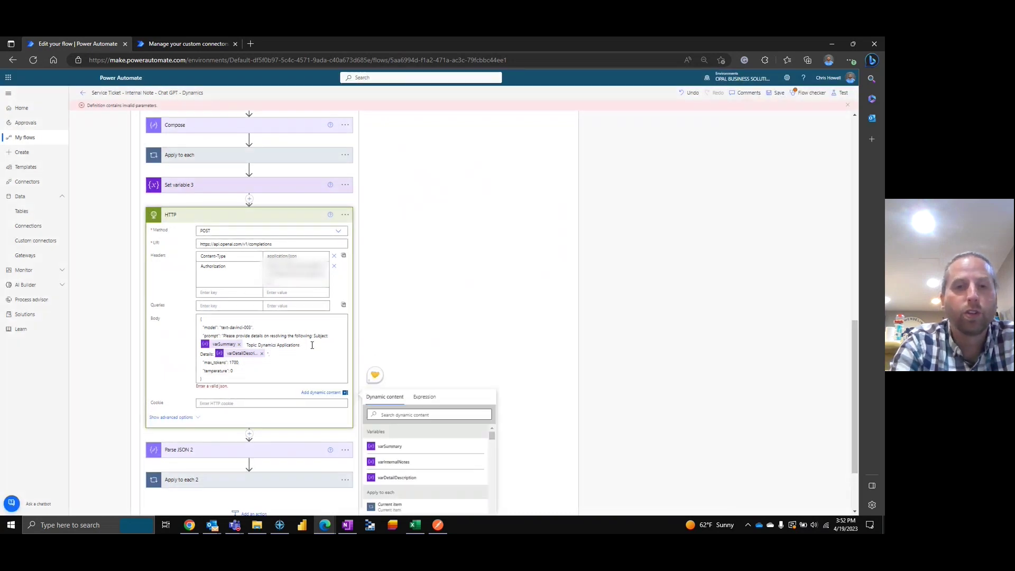
{"action": "key", "text": "Delete"}
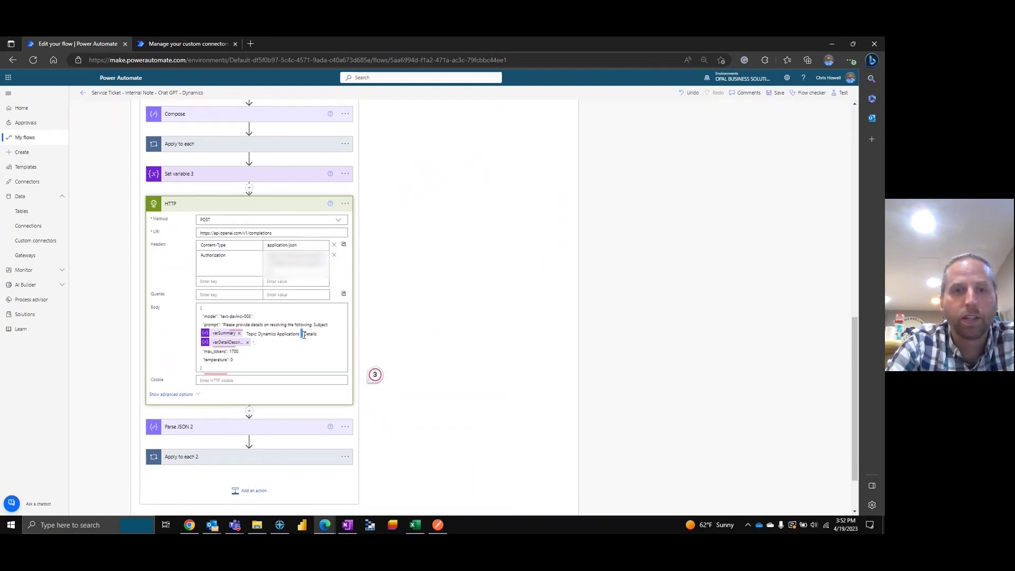
{"action": "left_click", "coordinate": [302, 334]}
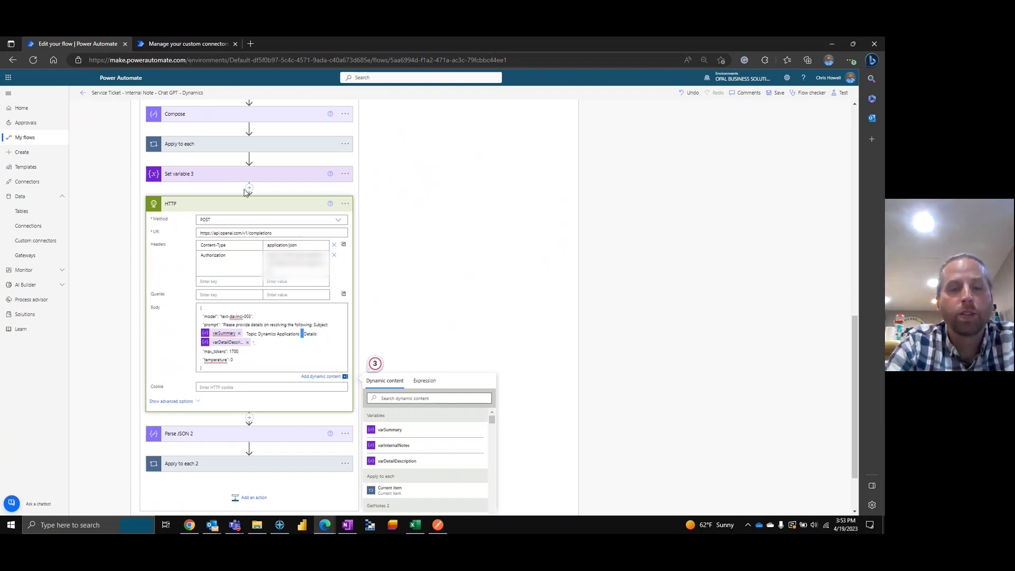
{"action": "left_click", "coordinate": [250, 207]}
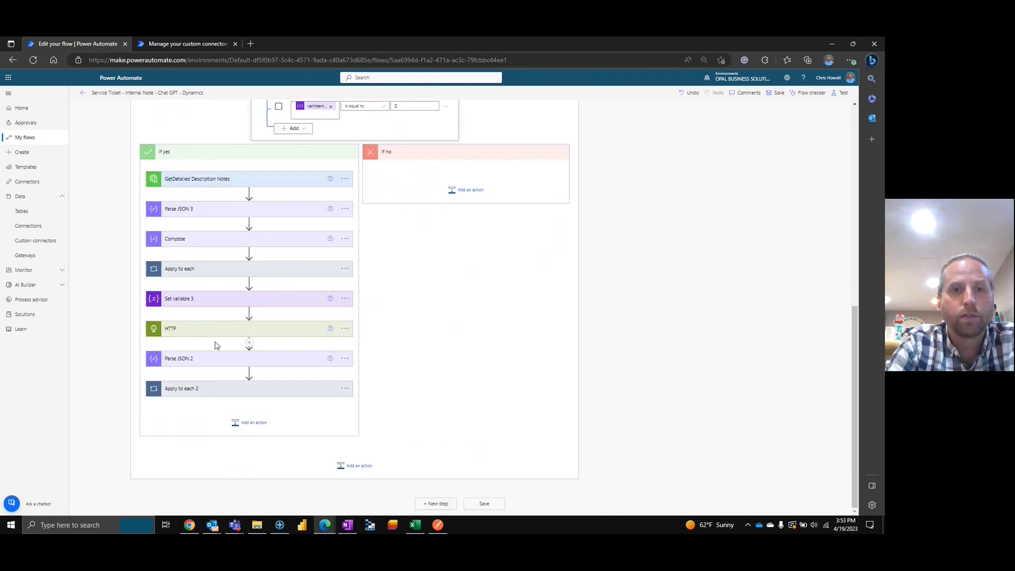
- Inspect Parse JSON 2 and the Send an email (V2) 2 and Post Internal Note settings inside Apply to each 2
{"action": "left_click", "coordinate": [216, 360]}
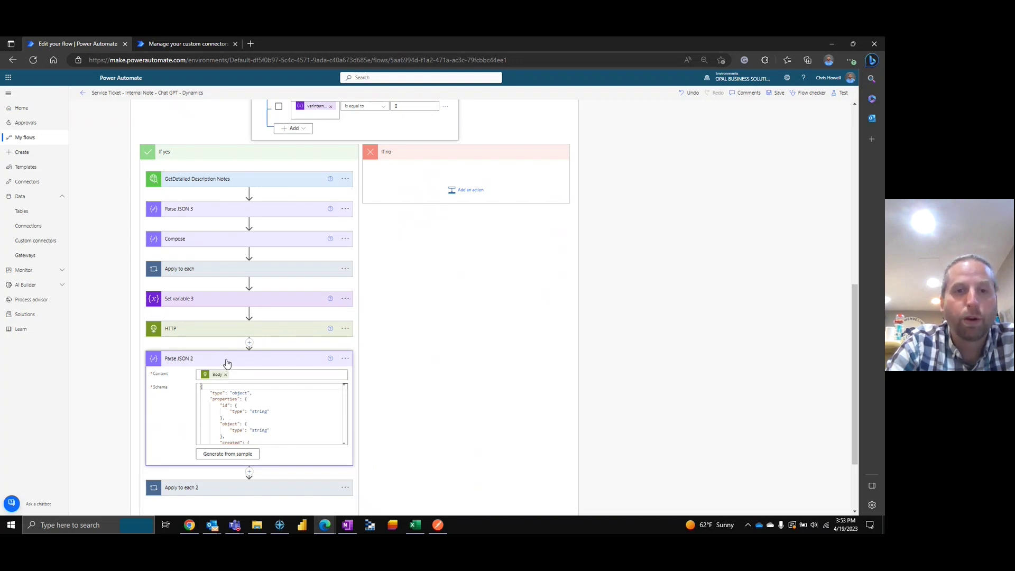
{"action": "left_click", "coordinate": [226, 363]}
{"action": "left_click", "coordinate": [231, 389]}
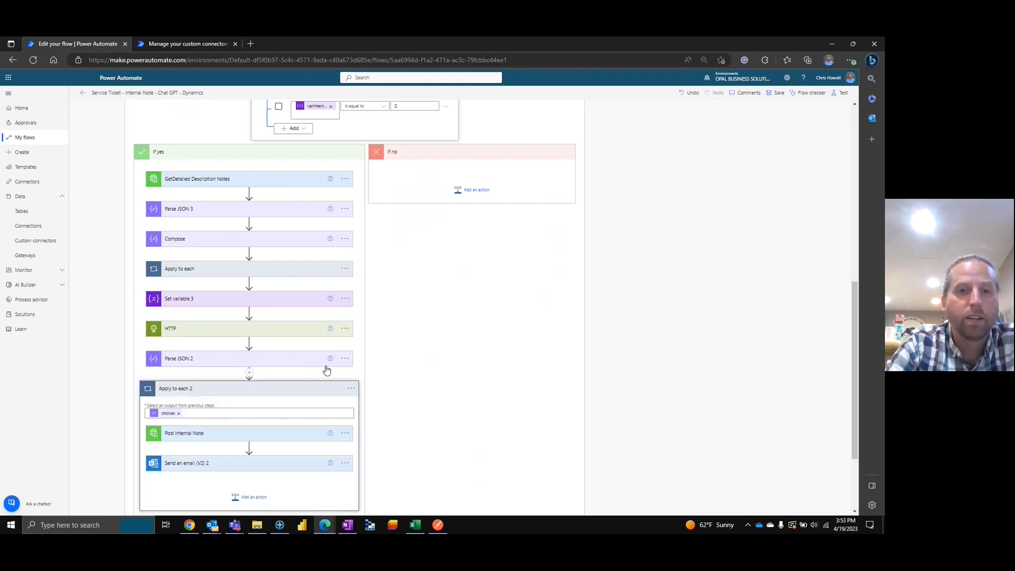
{"action": "scroll", "coordinate": [320, 407], "scroll_direction": "down", "scroll_amount": 2}
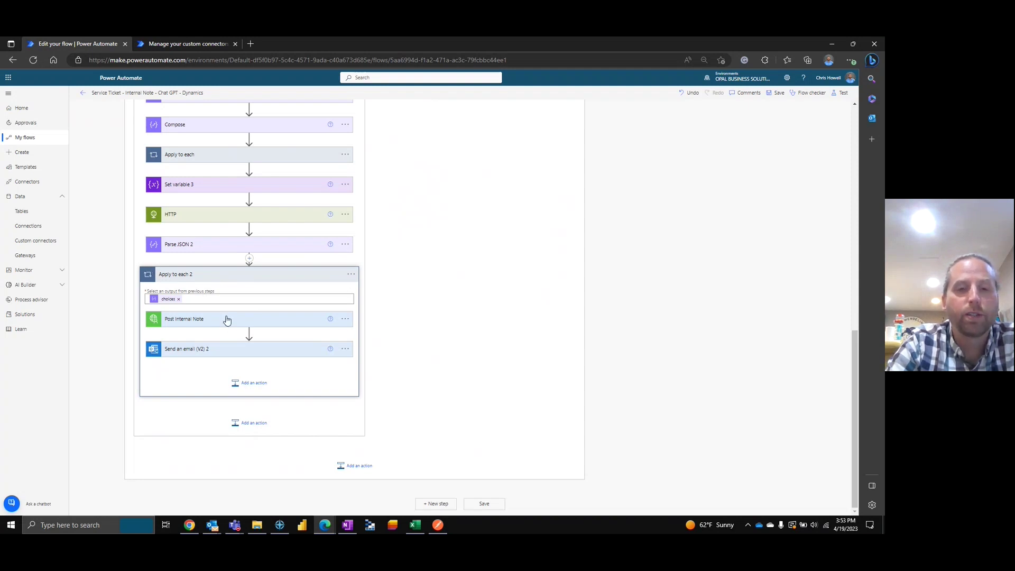
{"action": "left_click", "coordinate": [236, 351]}
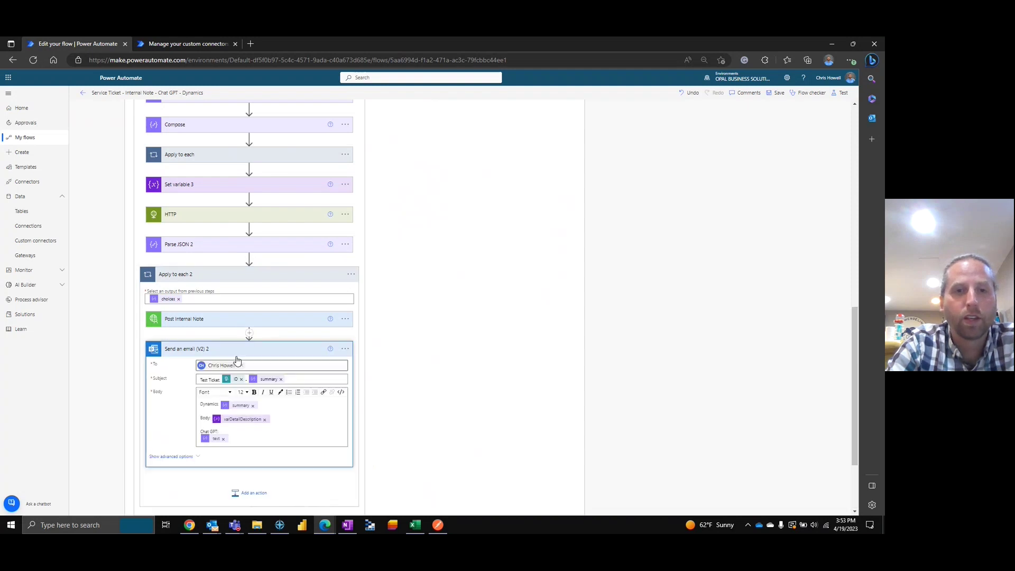
{"action": "left_click", "coordinate": [239, 321]}
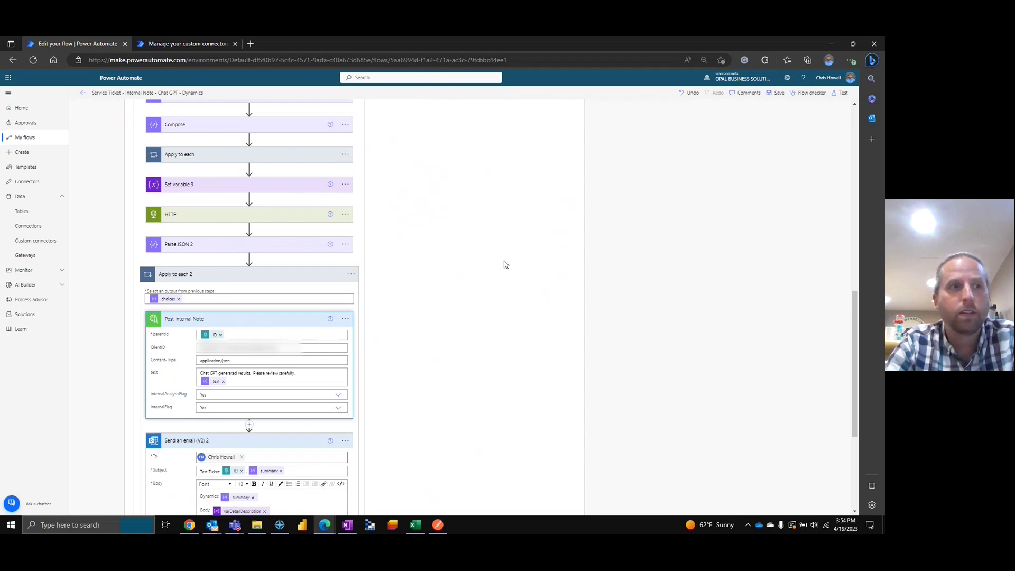
- Switch to the Outlook draft "Add New Field to Account to store Distance from Headquarters", check its subject, and send it to the service desk
{"action": "key", "text": "alt+Tab"}
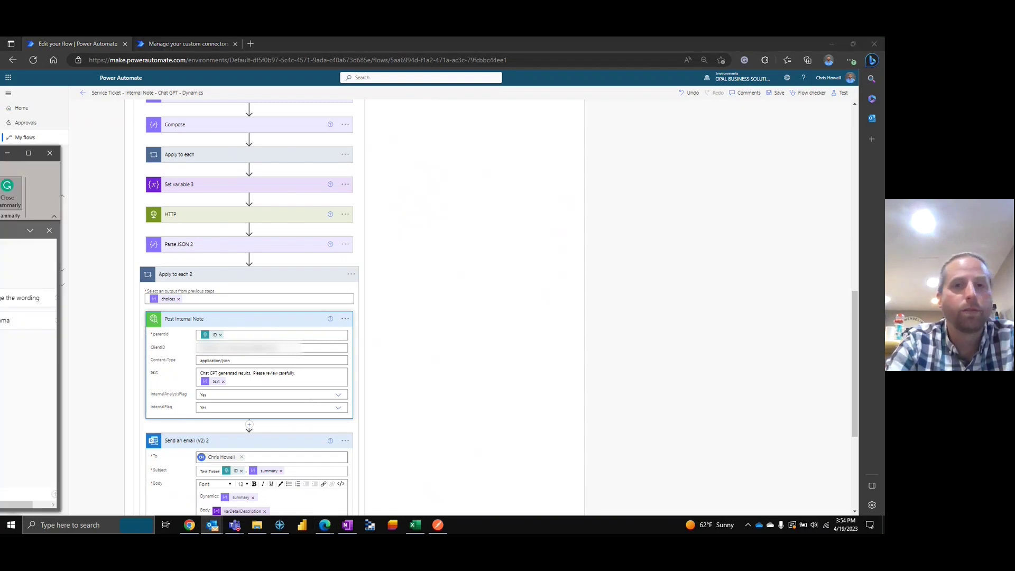
{"action": "left_click_drag", "start_coordinate": [0, 152], "coordinate": [367, 83]}
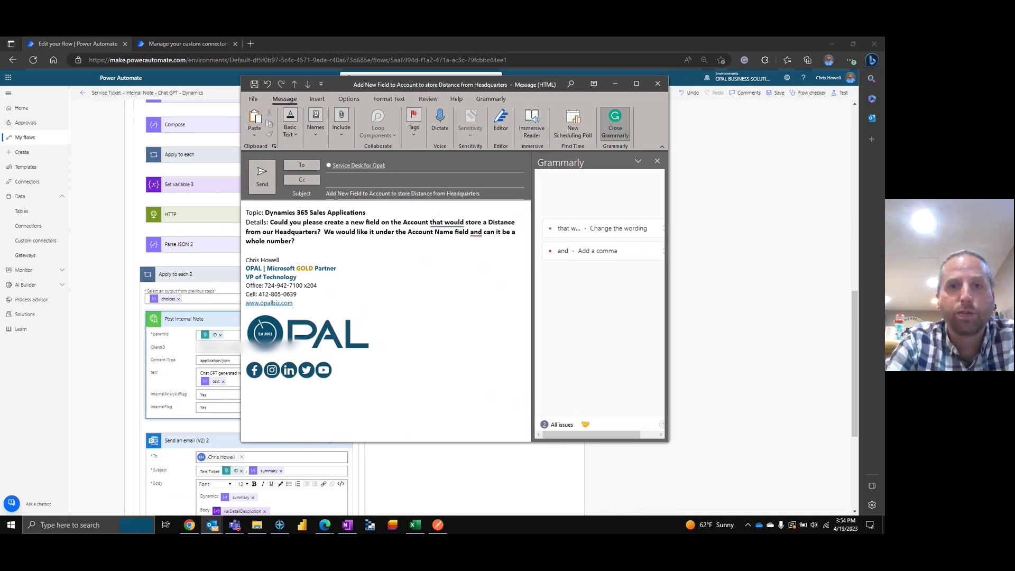
{"action": "left_click_drag", "start_coordinate": [326, 194], "coordinate": [487, 193]}
{"action": "left_click", "coordinate": [413, 214]}
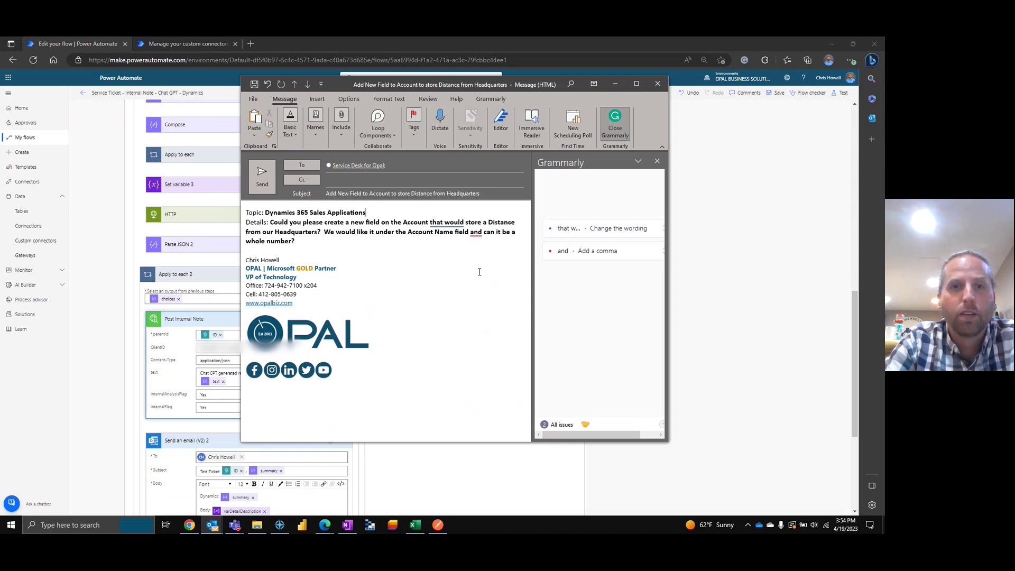
{"action": "left_click", "coordinate": [262, 177]}
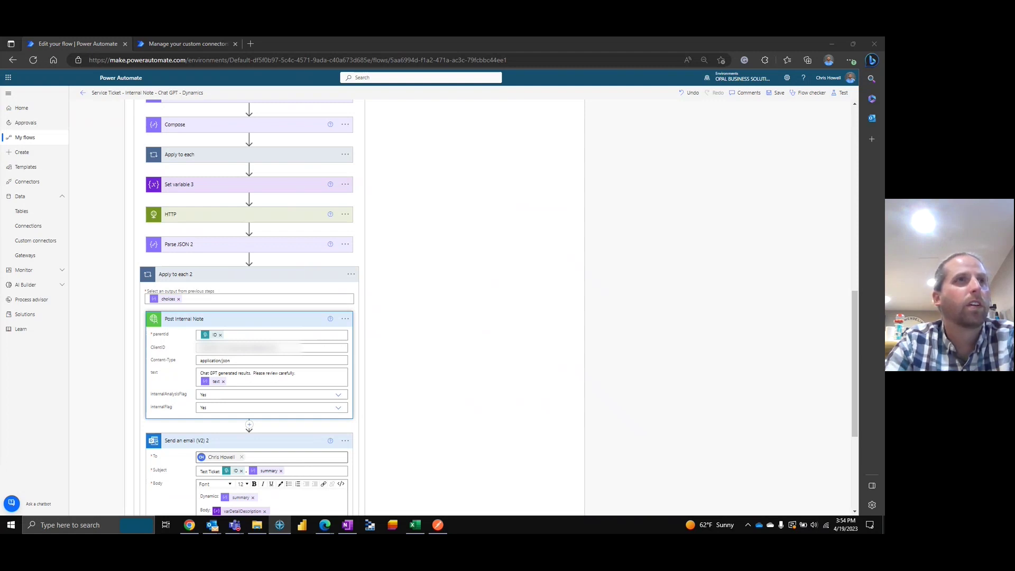
- In ConnectWise Manage, move the "Add New Field to Account to store Distance from Headquarters" ticket to the Dynamics Service board, then save and close it
{"action": "left_click_drag", "start_coordinate": [0, 61], "coordinate": [390, 39]}
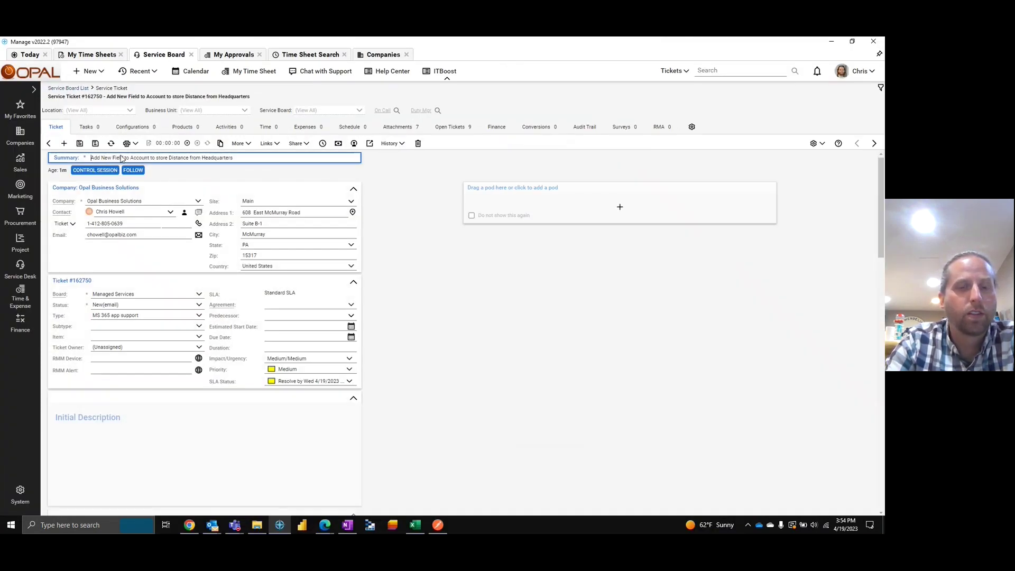
{"action": "left_click", "coordinate": [248, 297]}
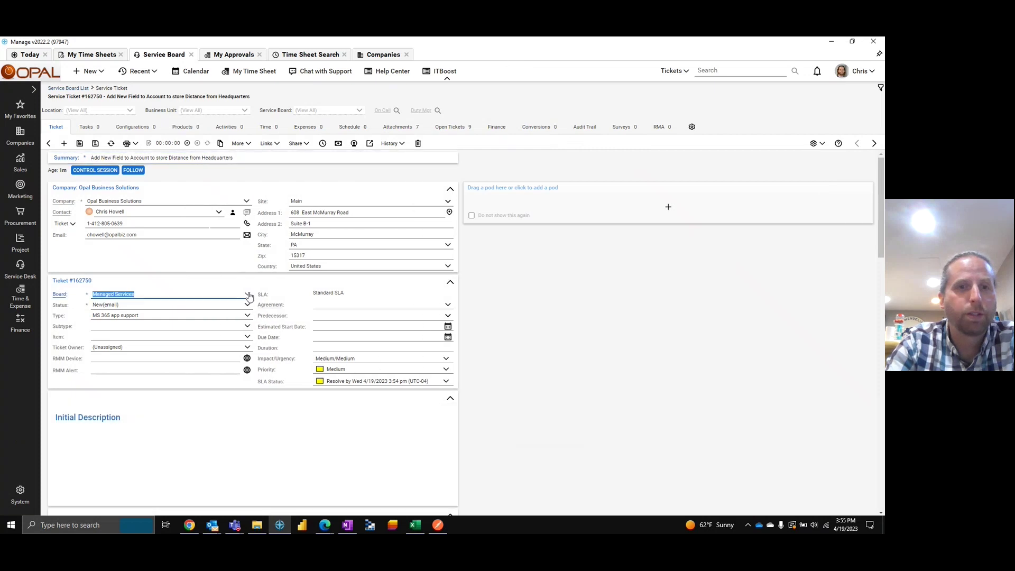
{"action": "left_click", "coordinate": [148, 324]}
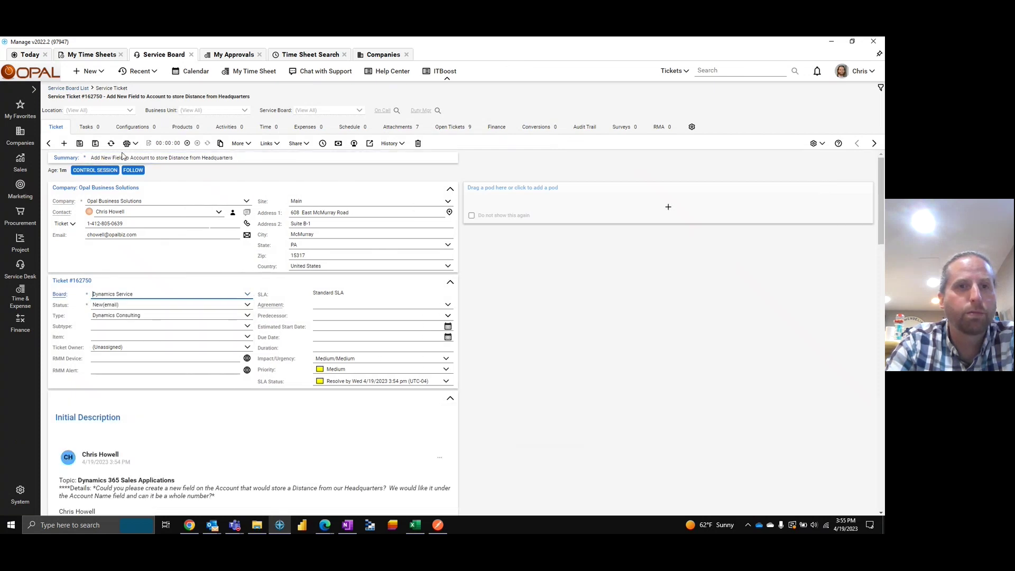
{"action": "left_click", "coordinate": [95, 143]}
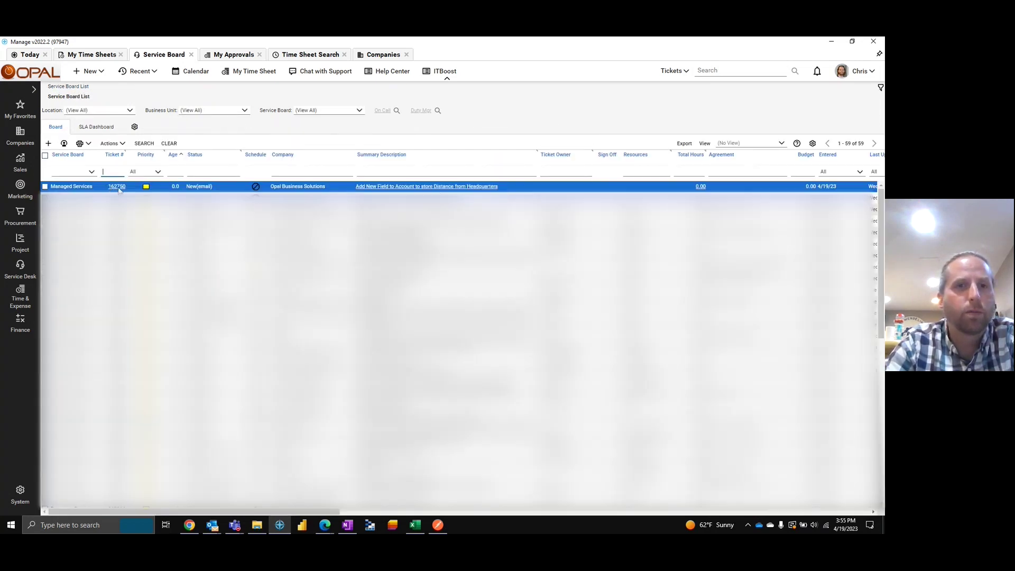
- Reopen the "Add New Field to Account" ticket and read through its ChatGPT-generated internal note and initial description
{"action": "left_click", "coordinate": [117, 187]}
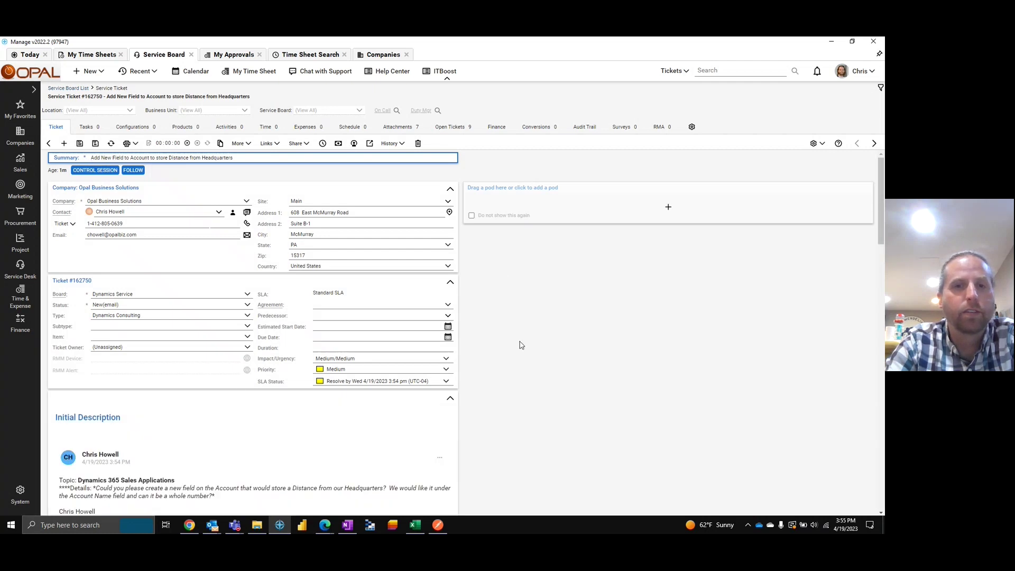
{"action": "scroll", "coordinate": [519, 344], "scroll_direction": "down", "scroll_amount": 10}
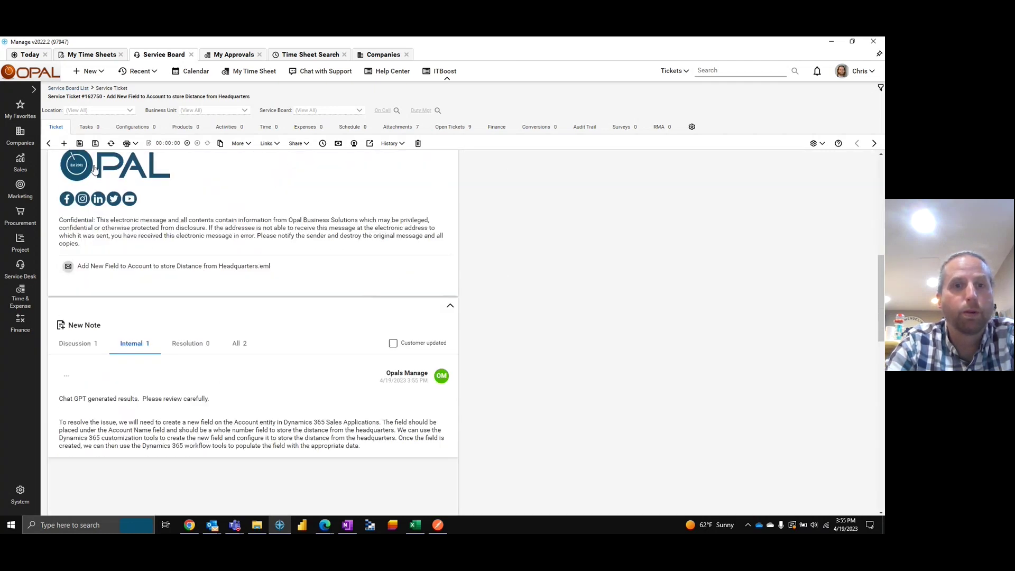
{"action": "scroll", "coordinate": [208, 284], "scroll_direction": "down", "scroll_amount": 3}
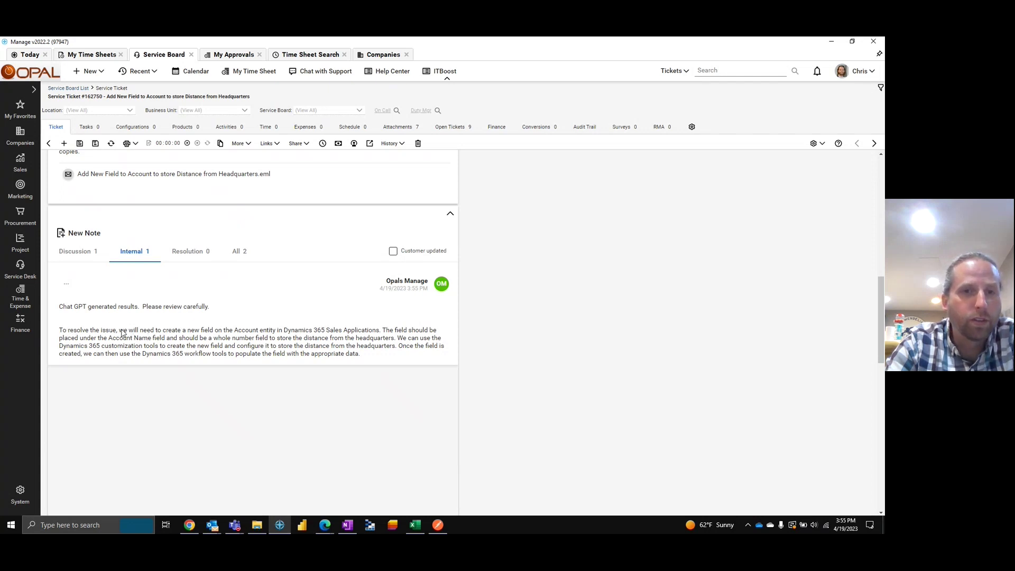
{"action": "left_click_drag", "start_coordinate": [123, 331], "coordinate": [389, 337]}
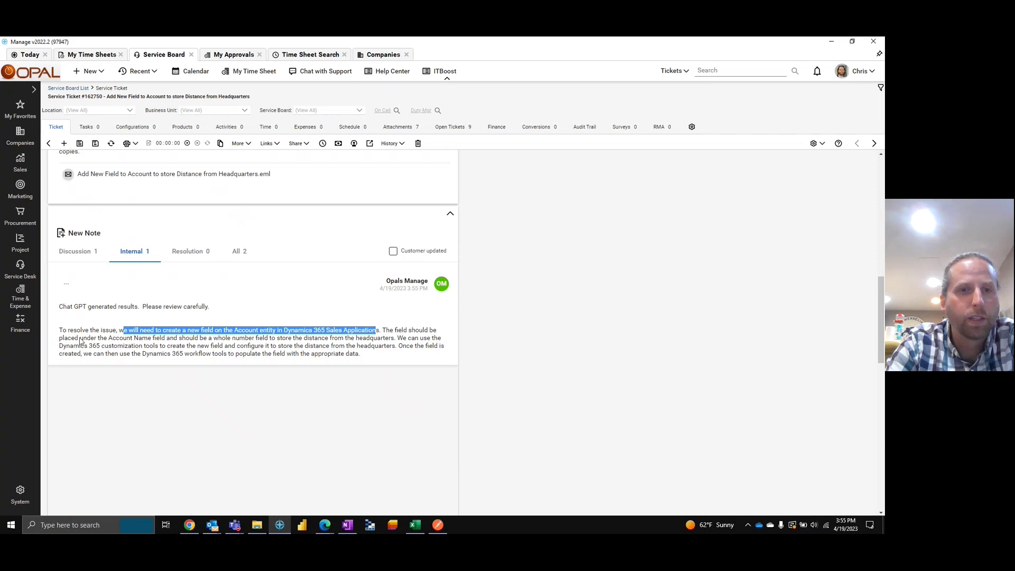
{"action": "left_click_drag", "start_coordinate": [79, 339], "coordinate": [390, 342]}
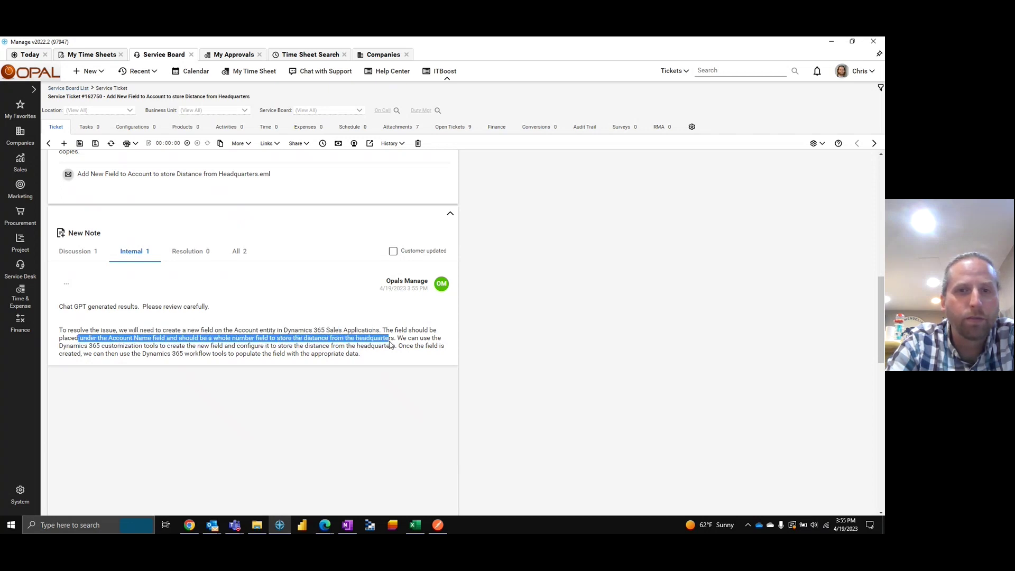
{"action": "left_click_drag", "start_coordinate": [88, 347], "coordinate": [396, 350]}
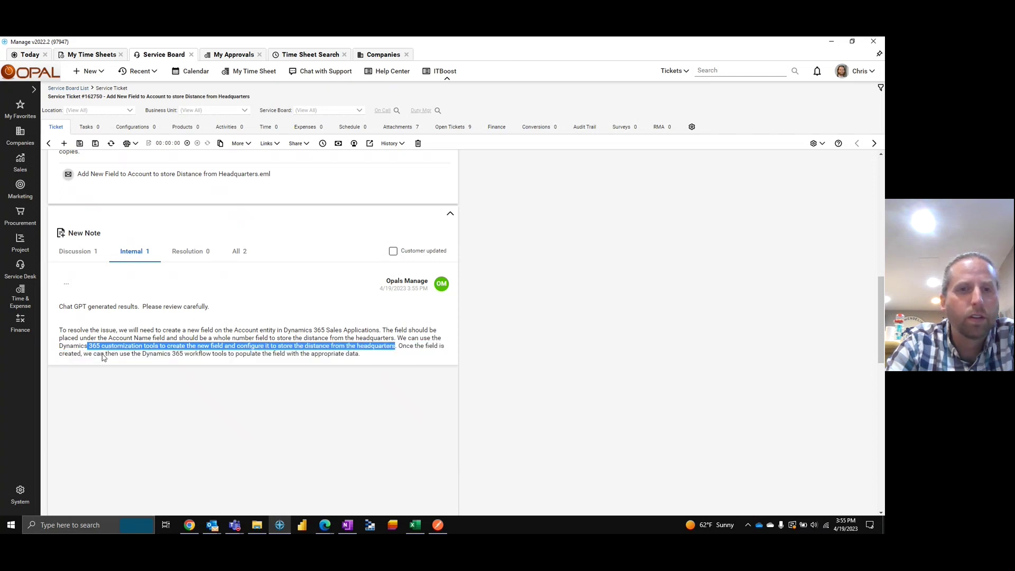
{"action": "left_click_drag", "start_coordinate": [100, 354], "coordinate": [382, 362]}
{"action": "left_click", "coordinate": [274, 315]}
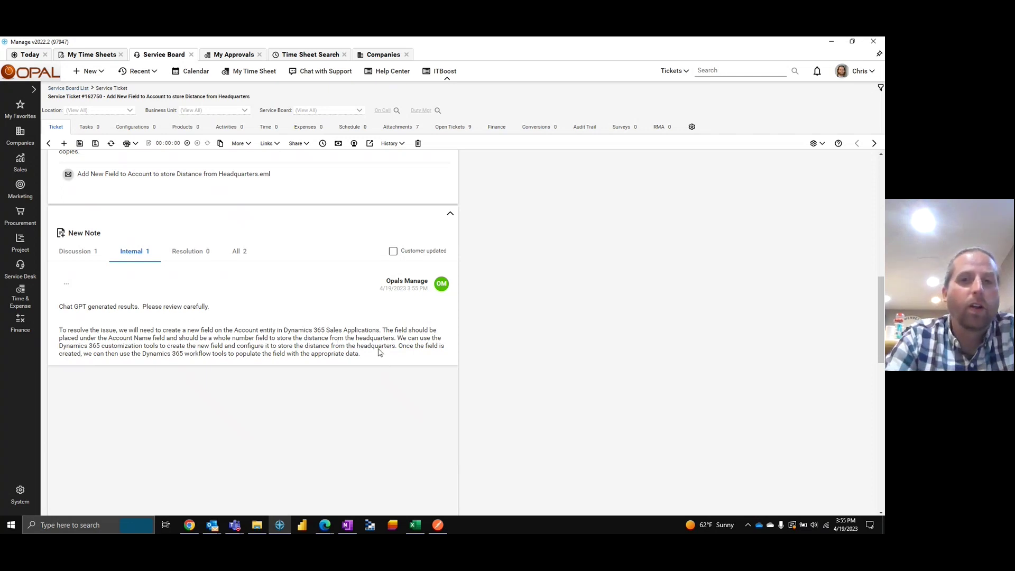
{"action": "left_click_drag", "start_coordinate": [368, 359], "coordinate": [67, 332]}
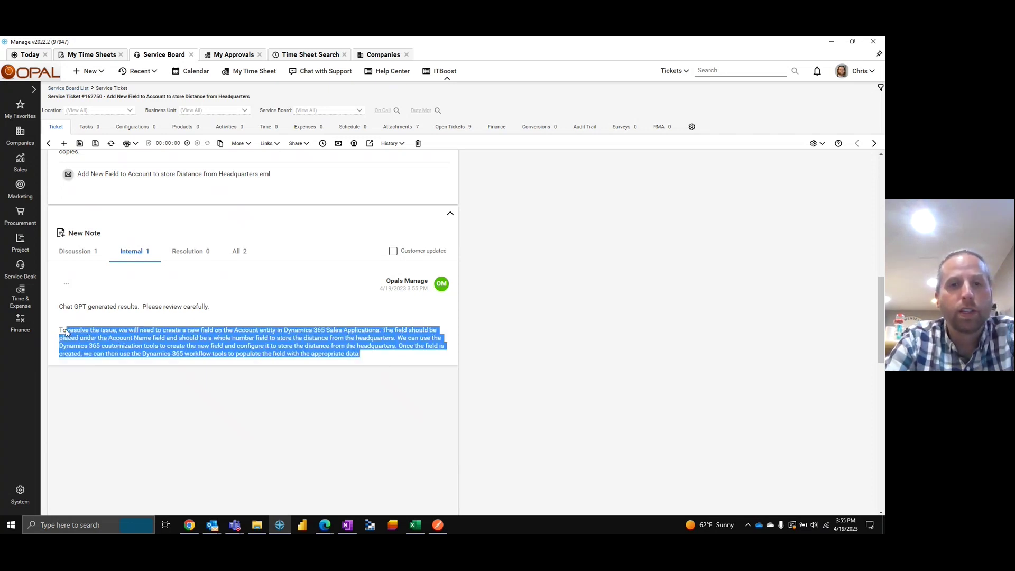
{"action": "left_click", "coordinate": [312, 358]}
{"action": "scroll", "coordinate": [294, 320], "scroll_direction": "up", "scroll_amount": 15}
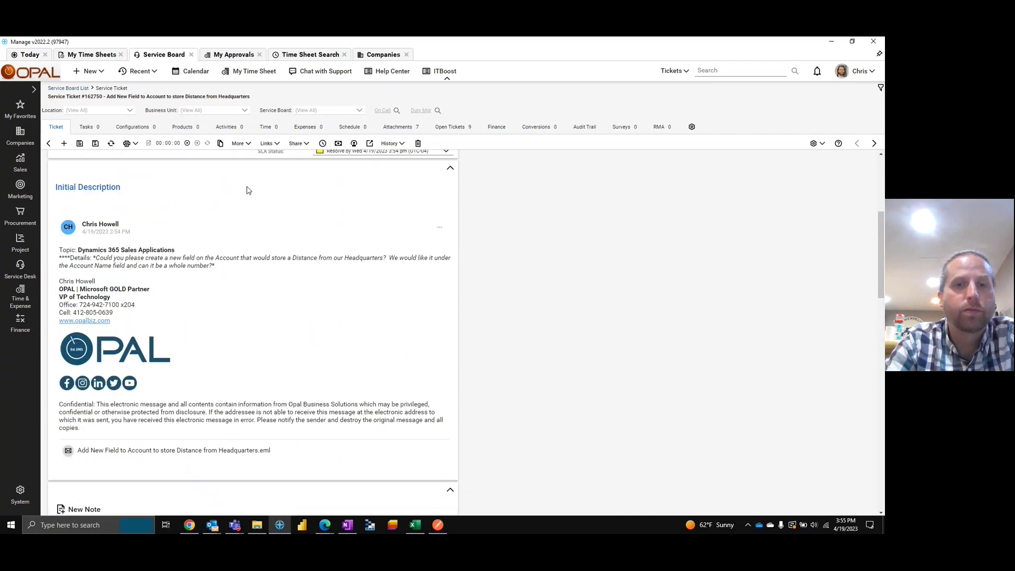
- Review the HTTP action's prompt body and the start of the flow in Power Automate, then return to the ticket in ConnectWise Manage
{"action": "mouse_move", "coordinate": [325, 525]}
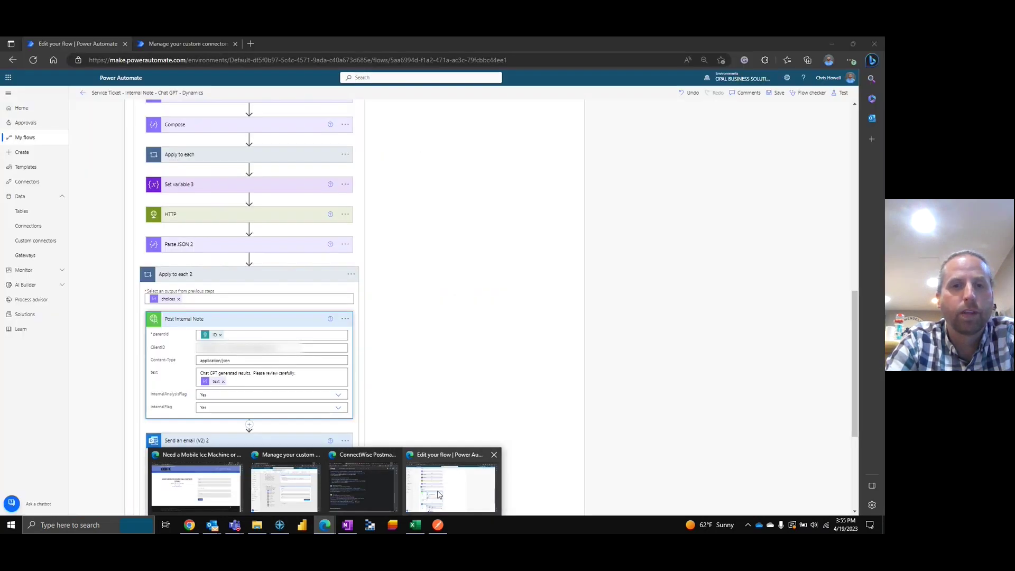
{"action": "left_click", "coordinate": [450, 482]}
{"action": "left_click", "coordinate": [223, 216]}
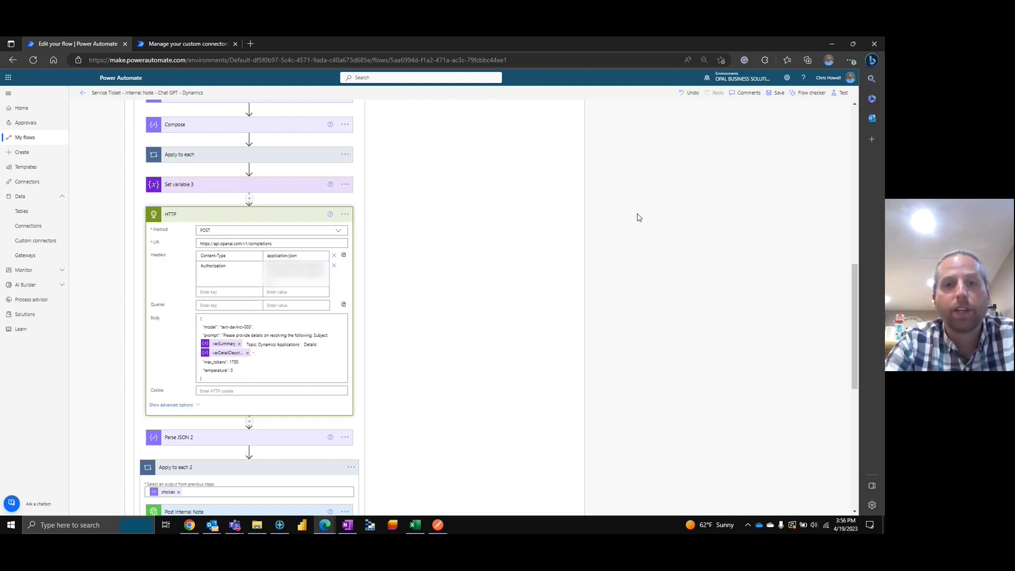
{"action": "scroll", "coordinate": [511, 317], "scroll_direction": "up", "scroll_amount": 15}
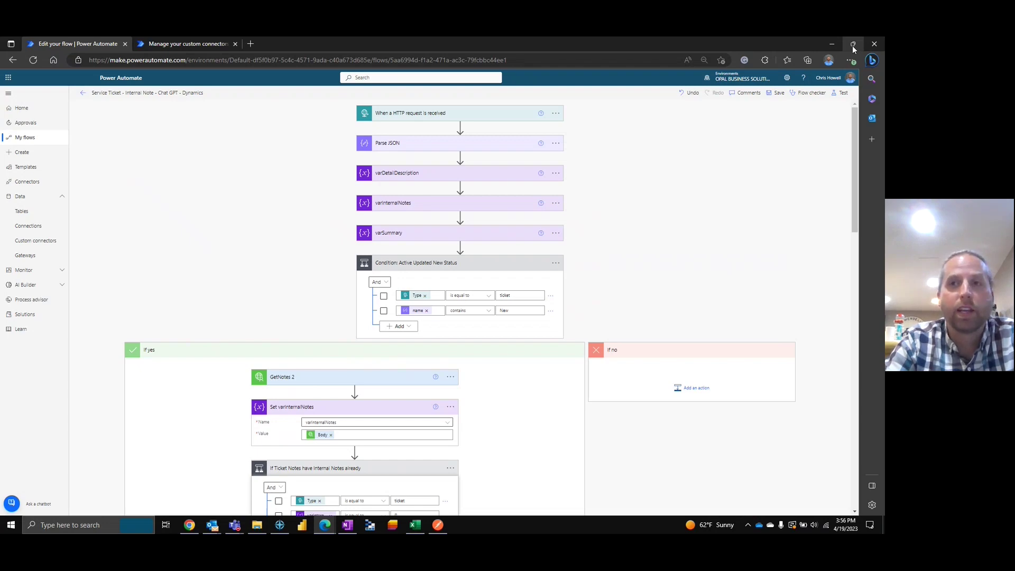
{"action": "left_click", "coordinate": [853, 45]}
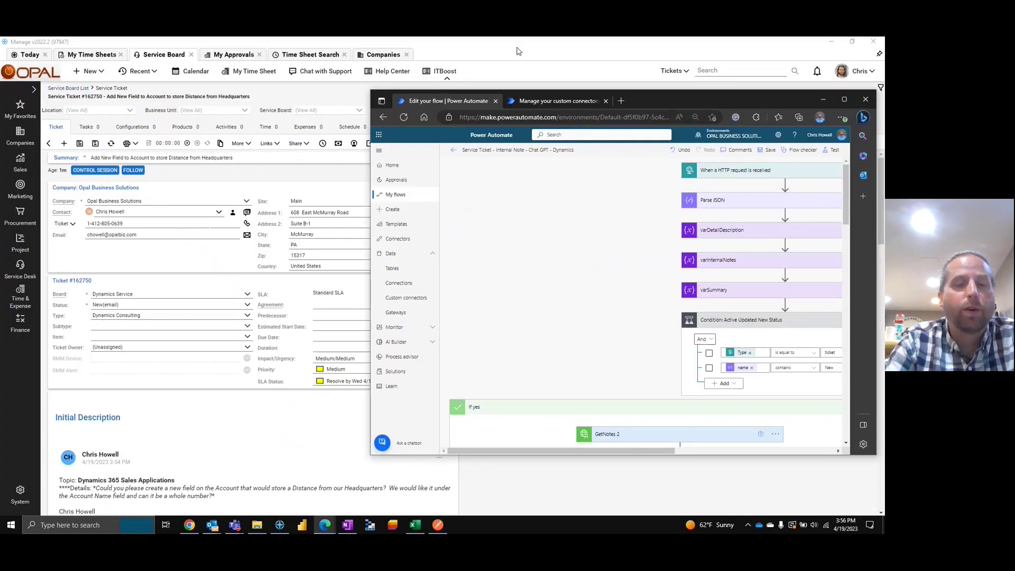
{"action": "left_click", "coordinate": [519, 51]}
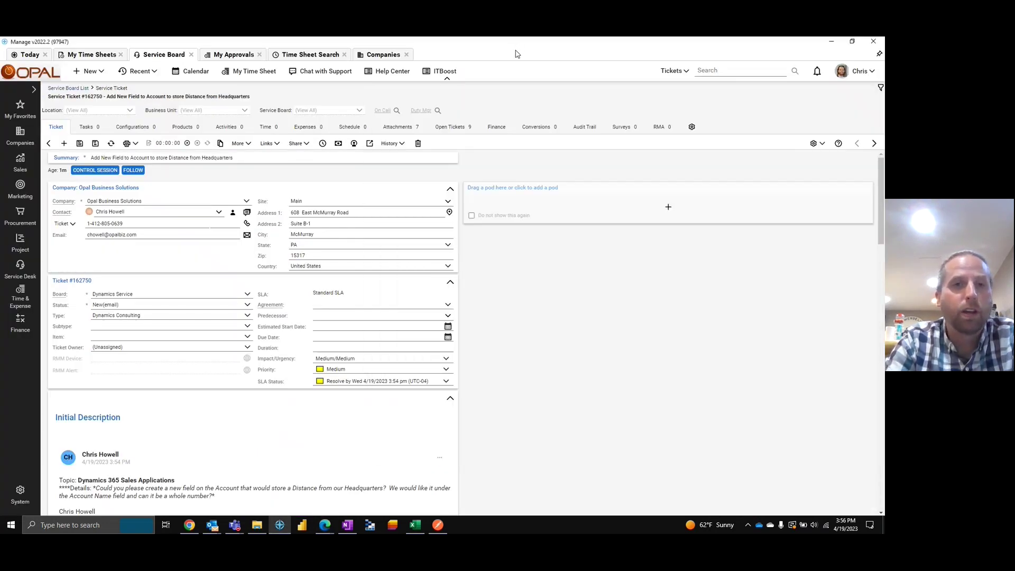